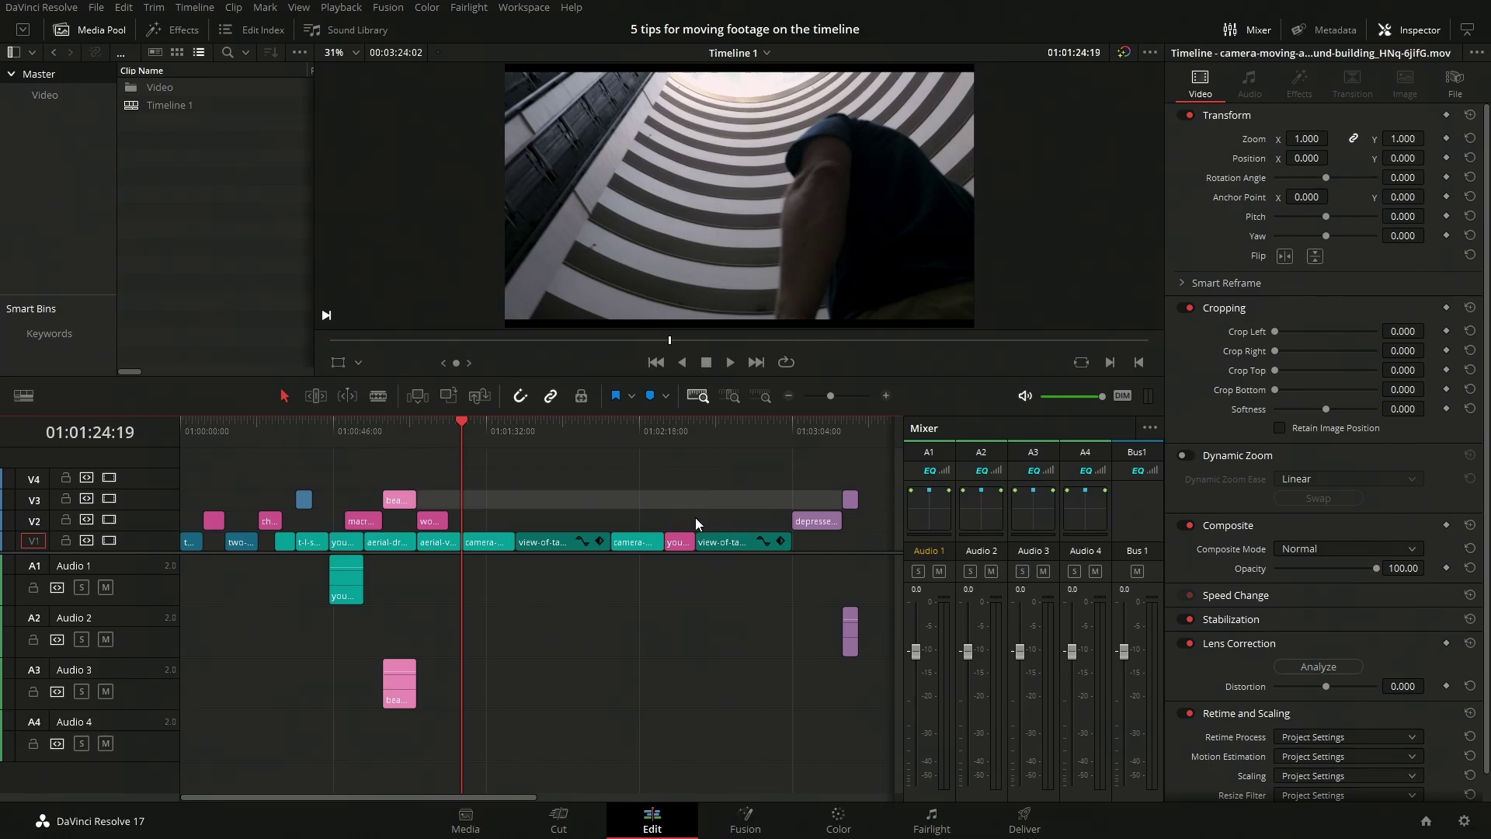
Move the pink young-brunette clip on V1 to sit right after the first camera clip.
click(682, 541)
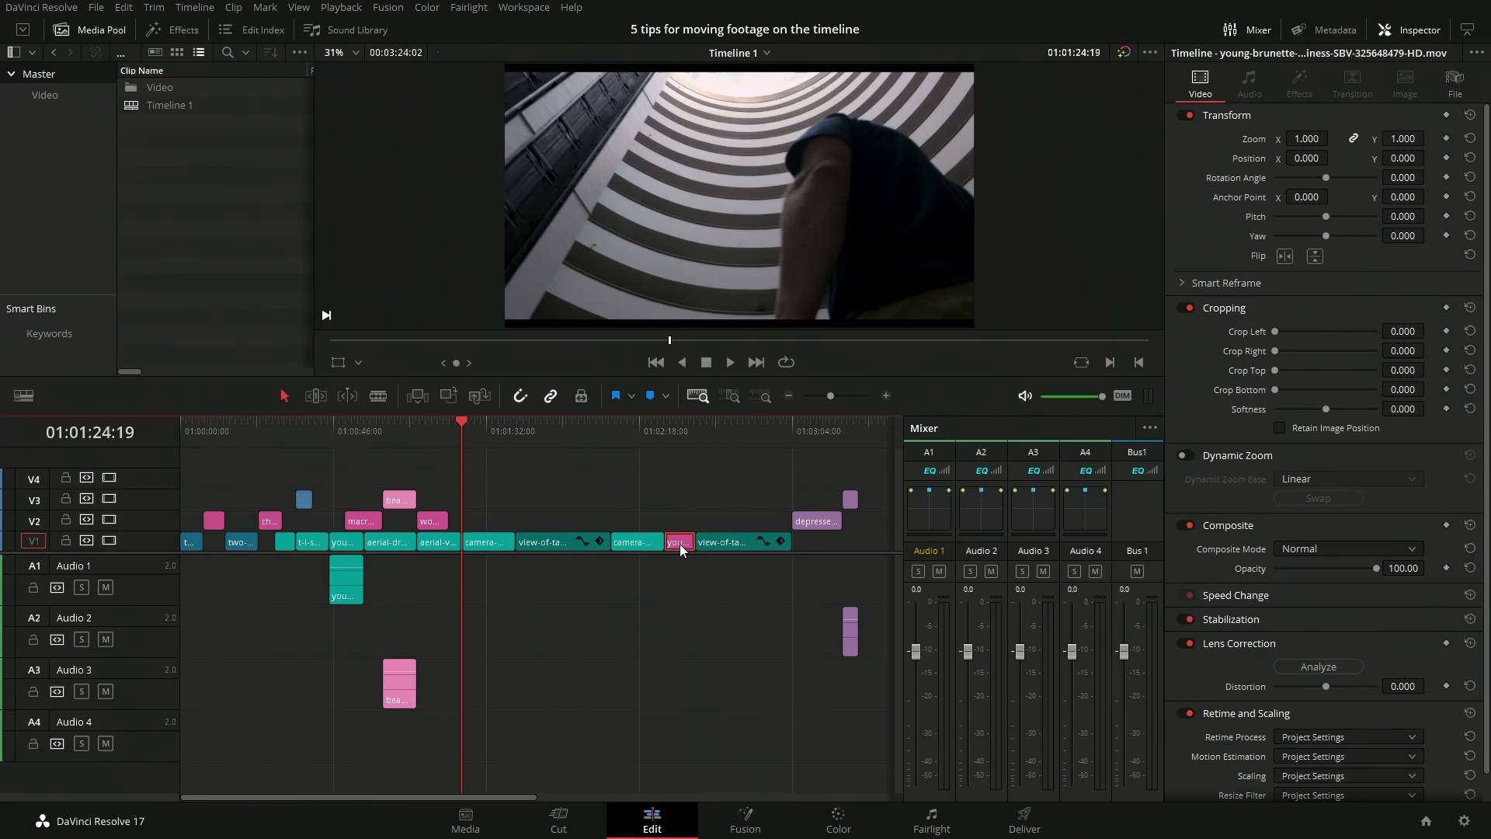
drag(679, 543, 535, 526)
drag(659, 528, 538, 520)
drag(668, 585, 675, 553)
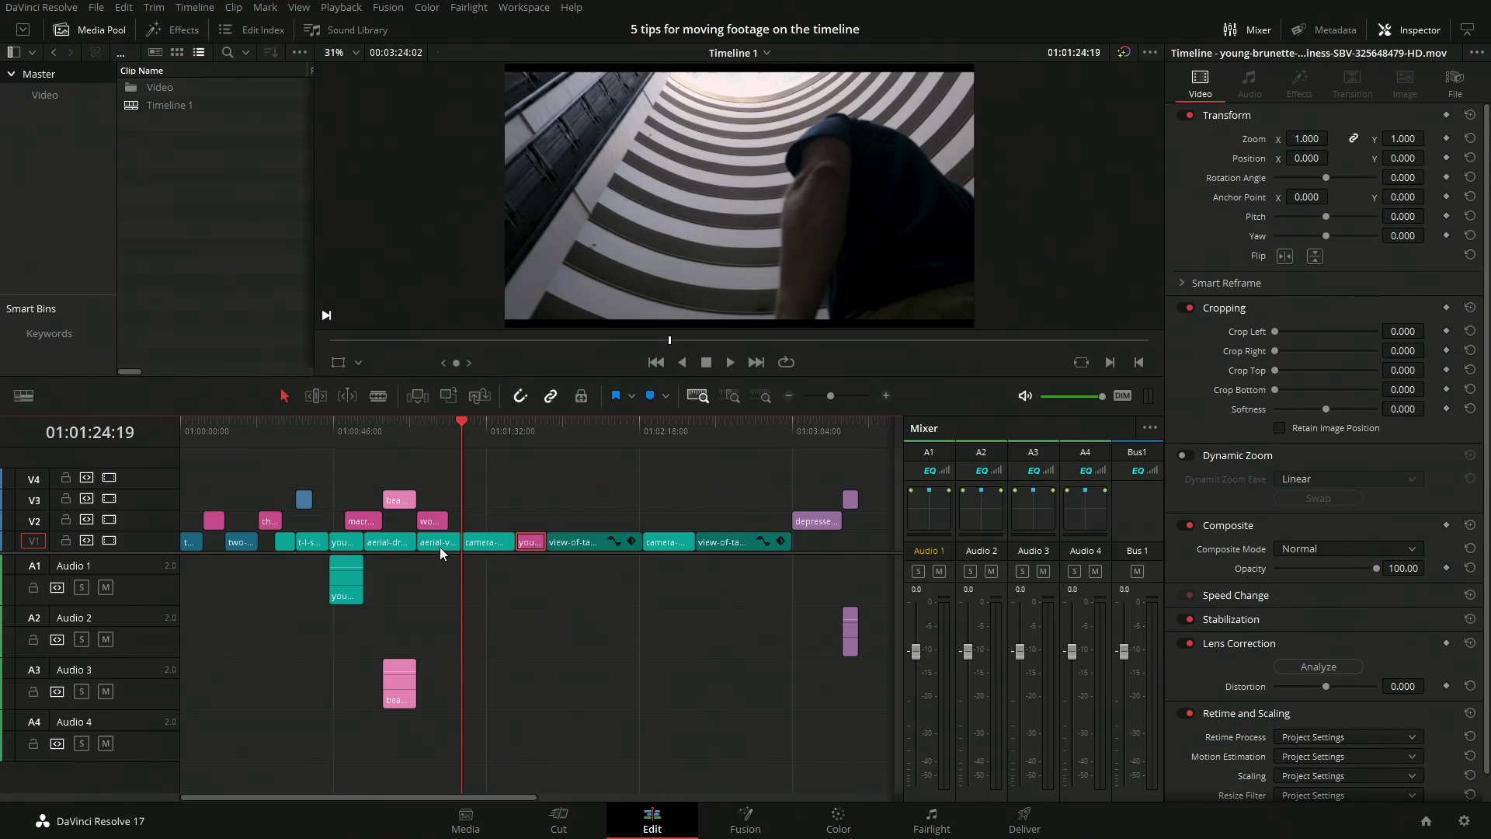
Shuffle the pink clip with the swap-clip shortcuts and disable Auto Track Selector on V2 and V3.
key(ctrl+shift+comma)
key(ctrl+shift+comma)
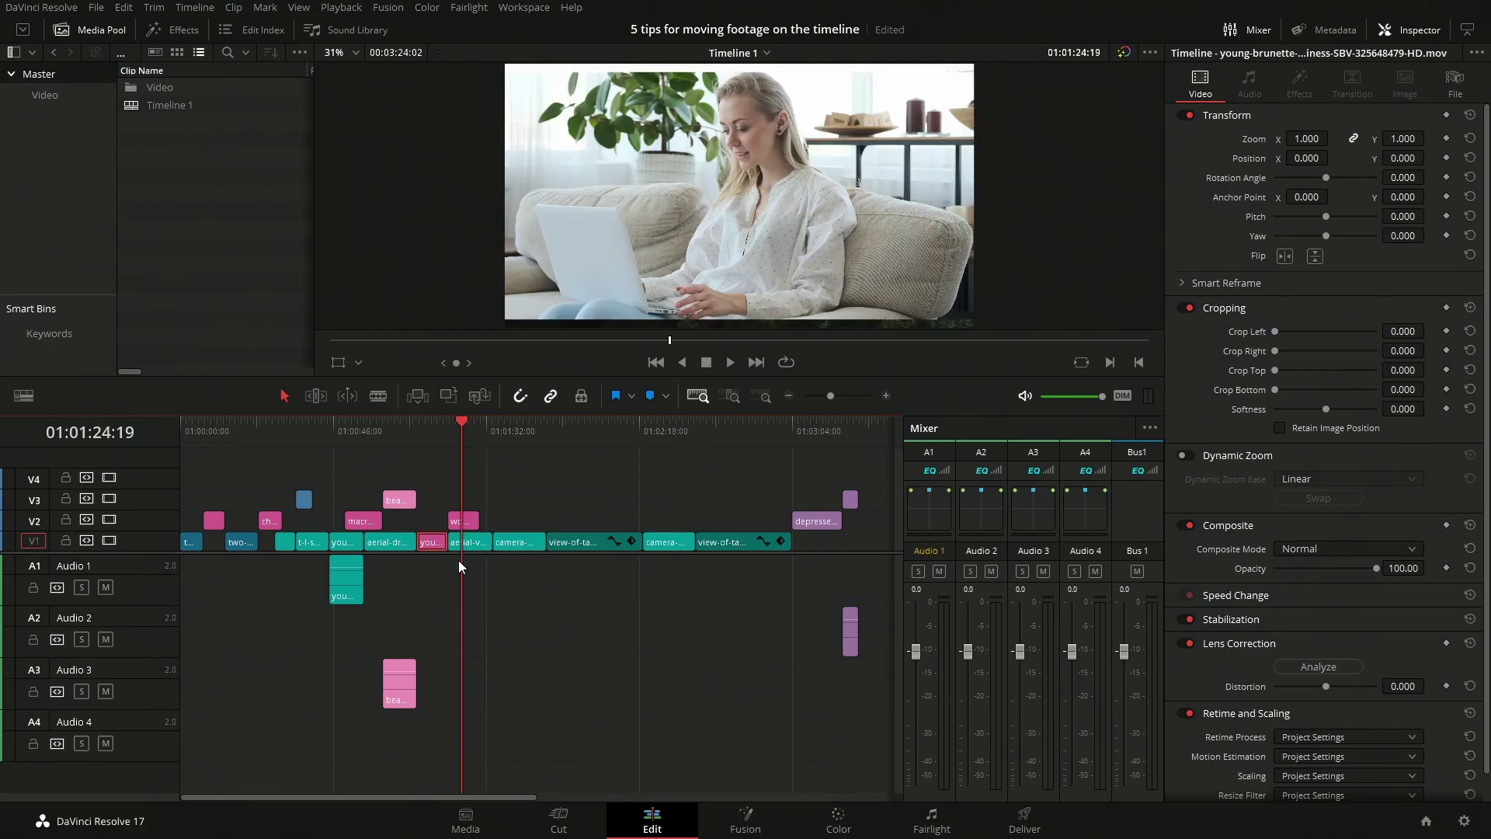
key(ctrl+shift+period)
key(ctrl+shift+period)
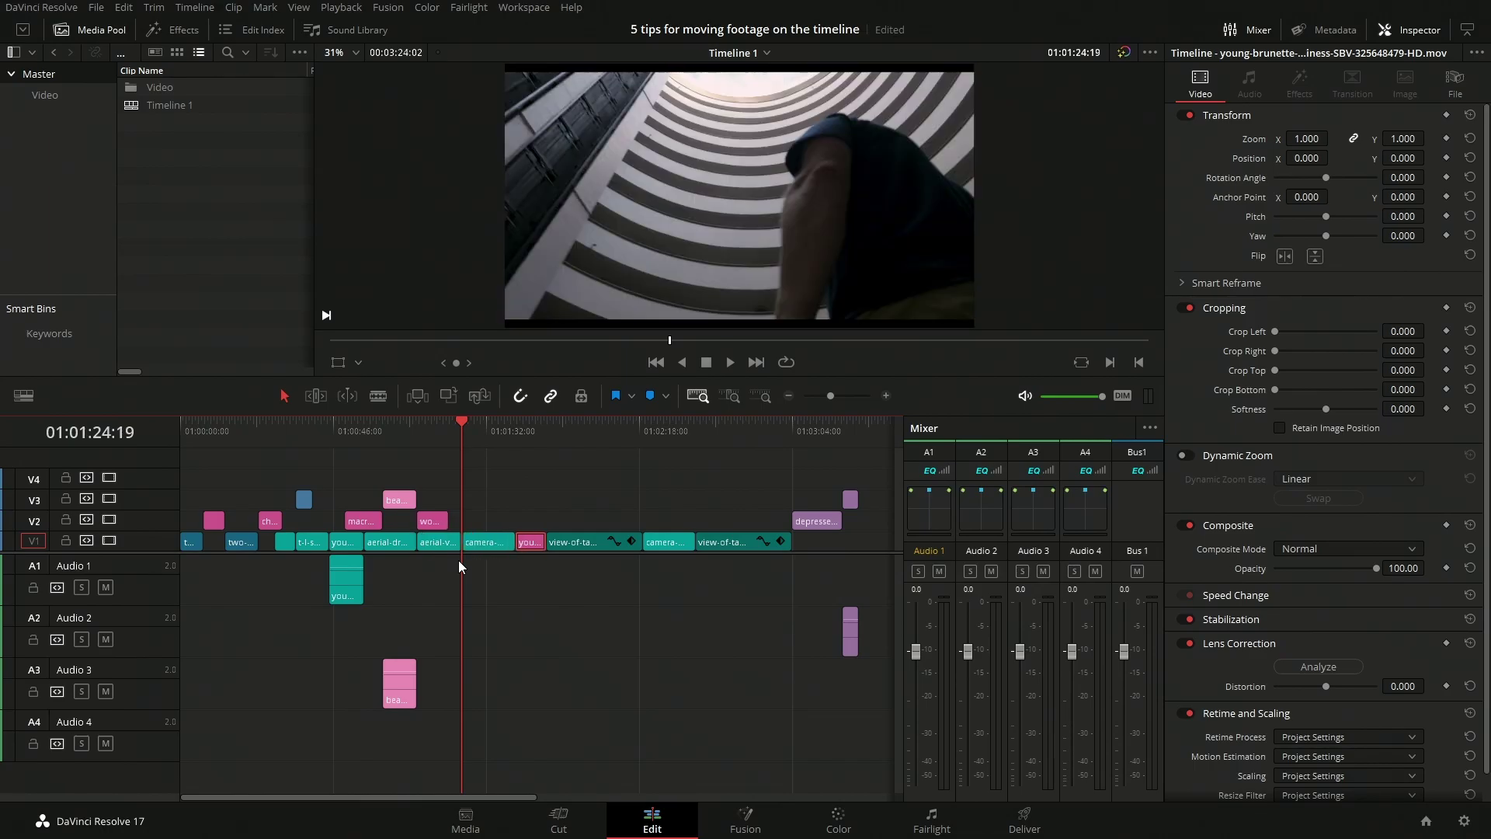
click(87, 519)
click(87, 498)
key(ctrl+shift+comma)
key(ctrl+shift+comma)
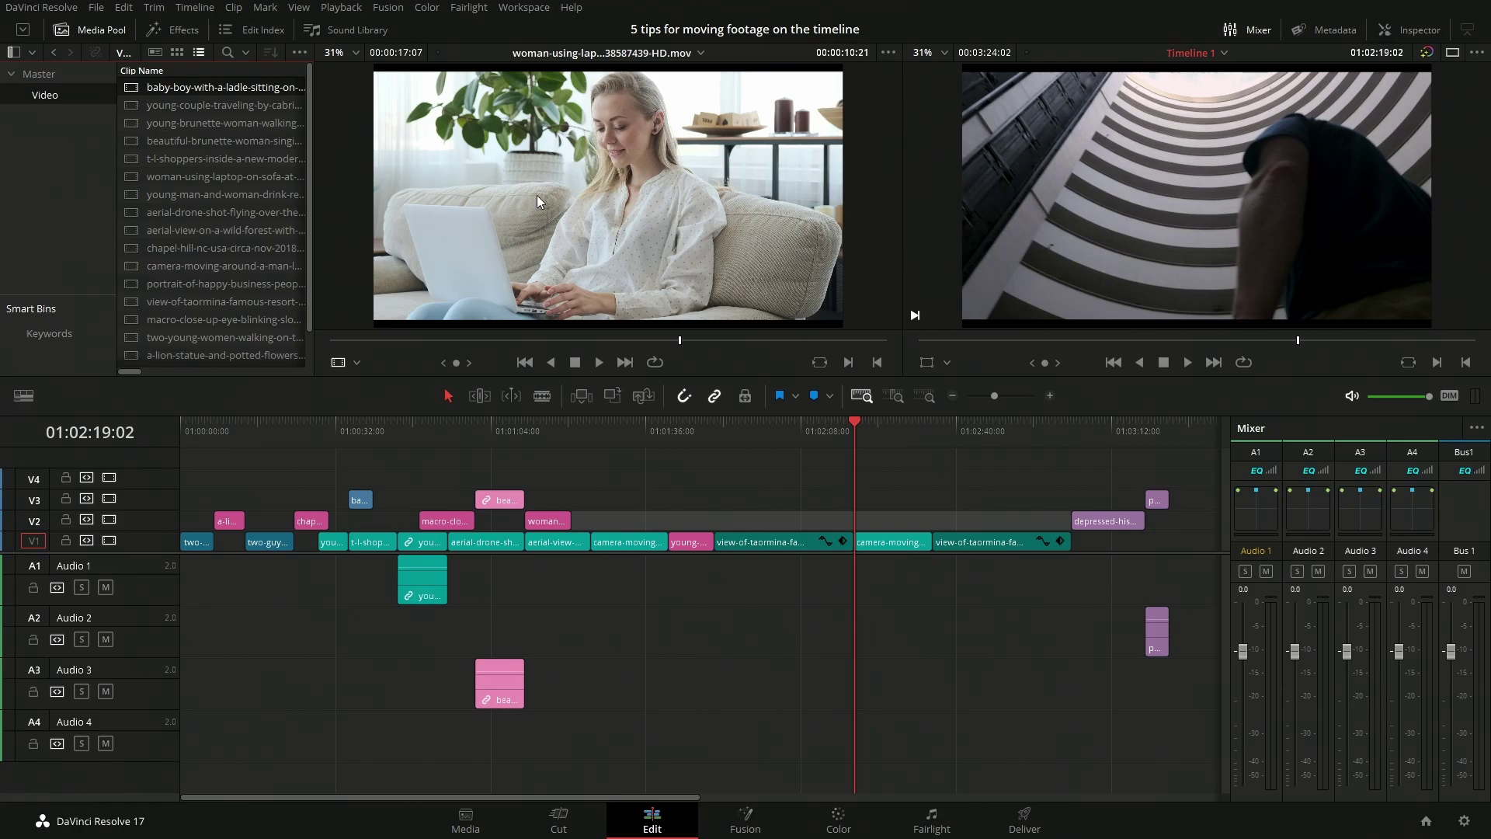
Place the woman-using-laptop clip on V1 at the playhead, then ripple-delete it and its gap.
drag(538, 200, 893, 528)
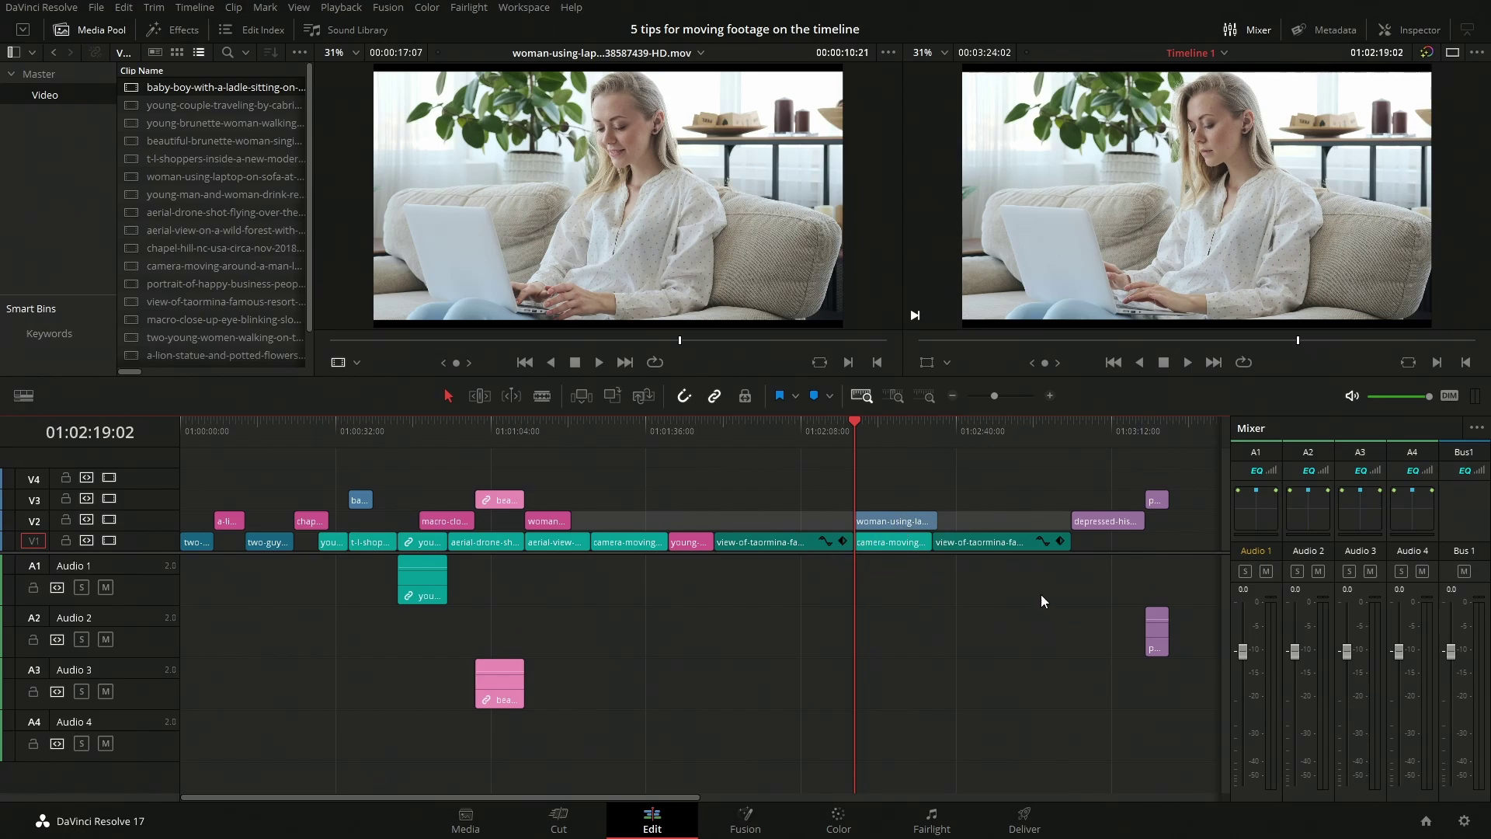
drag(1187, 473, 890, 683)
drag(883, 548, 1039, 544)
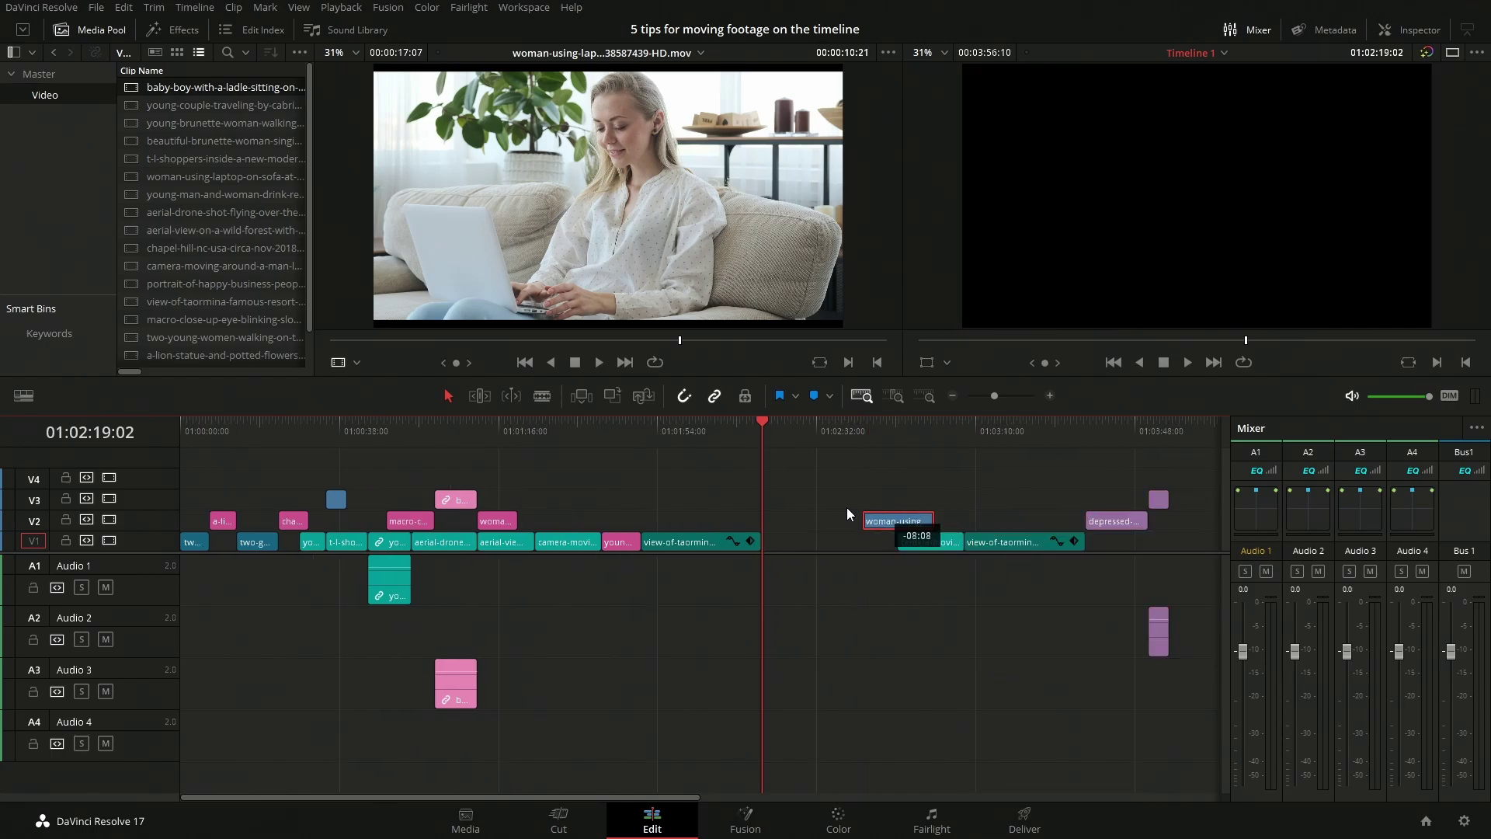
drag(837, 513, 850, 544)
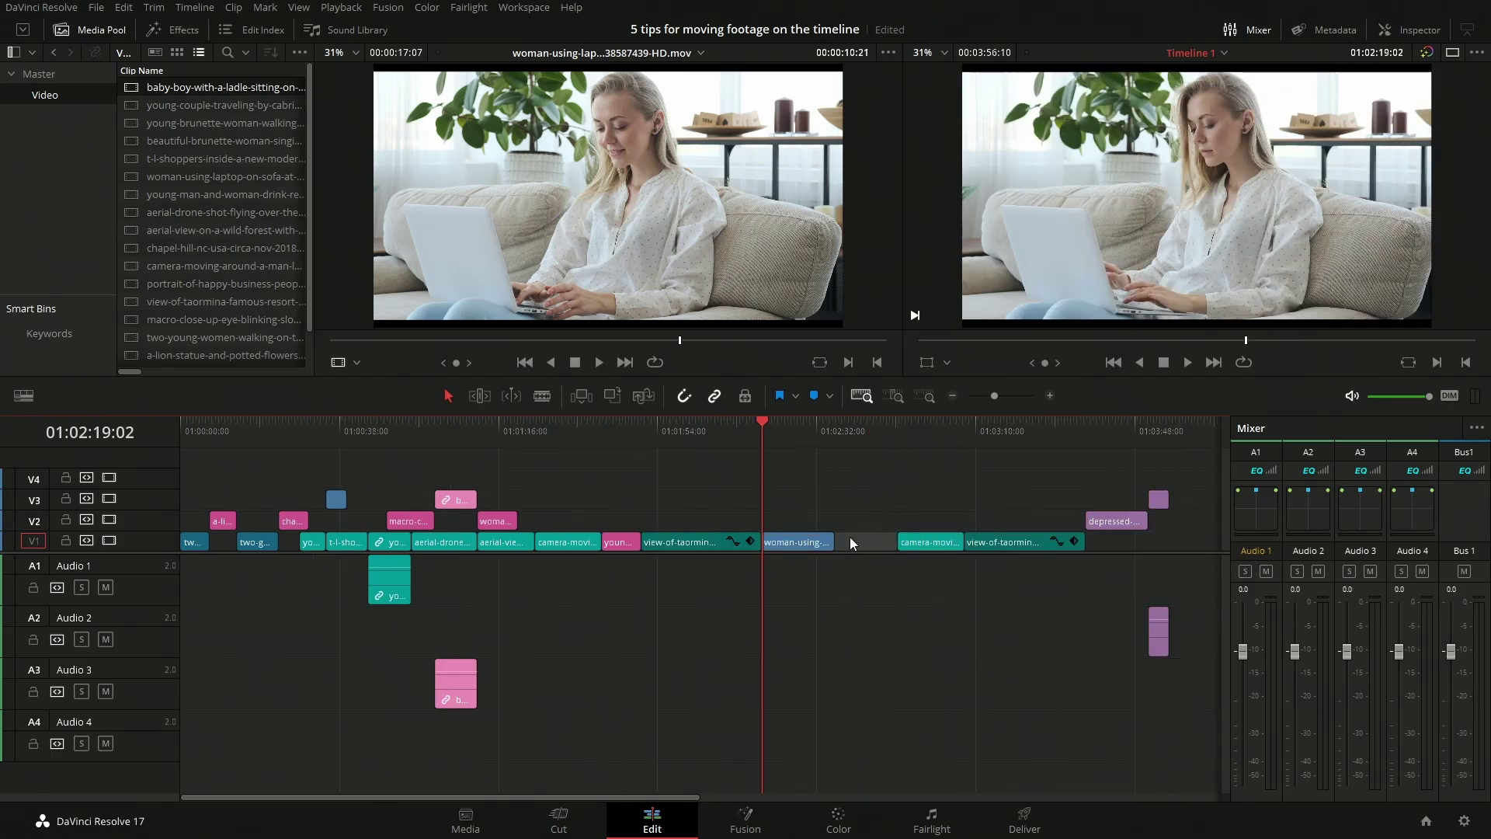
key(Delete)
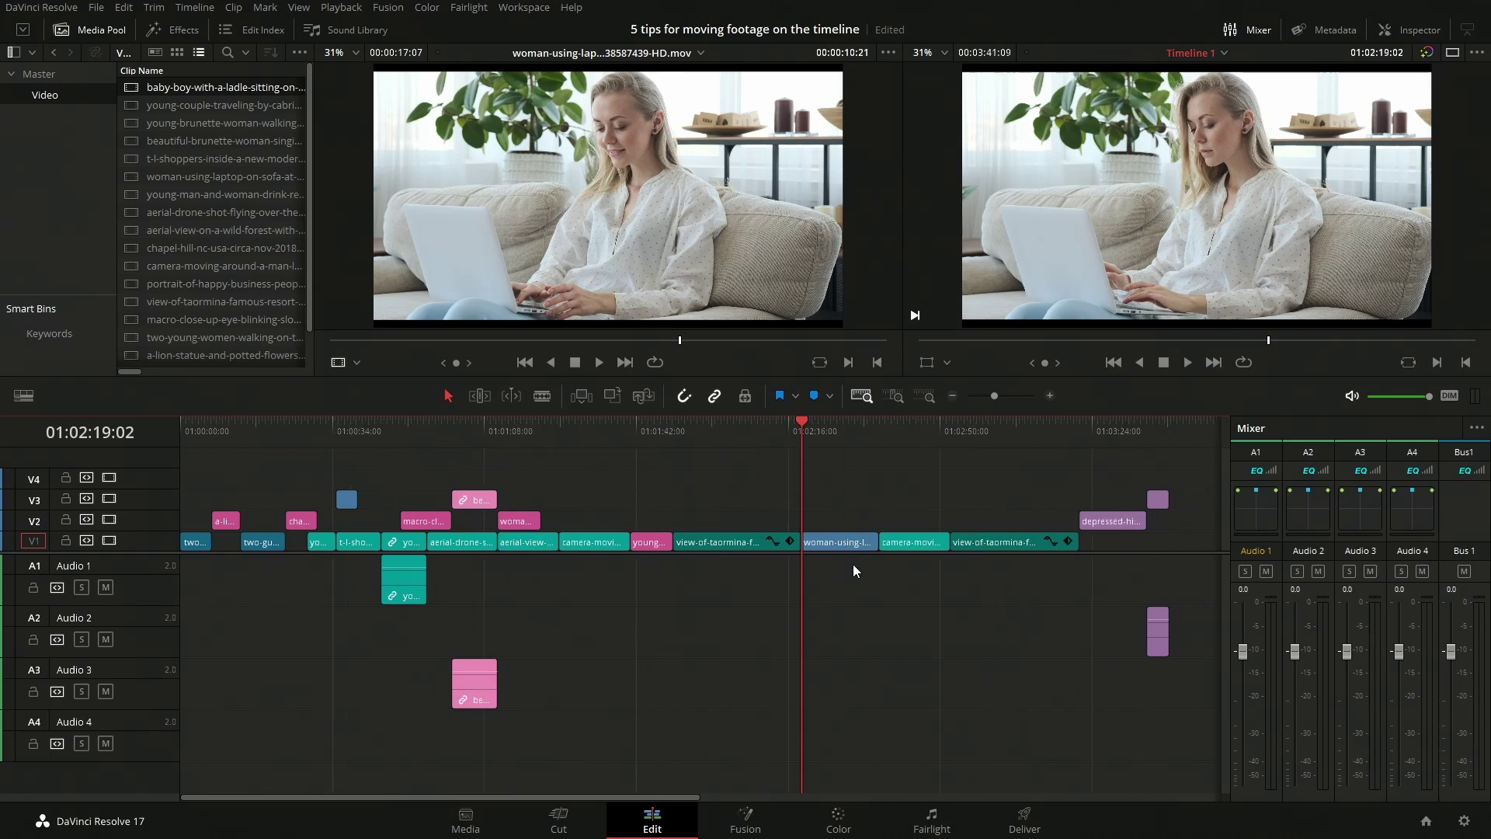
key(Delete)
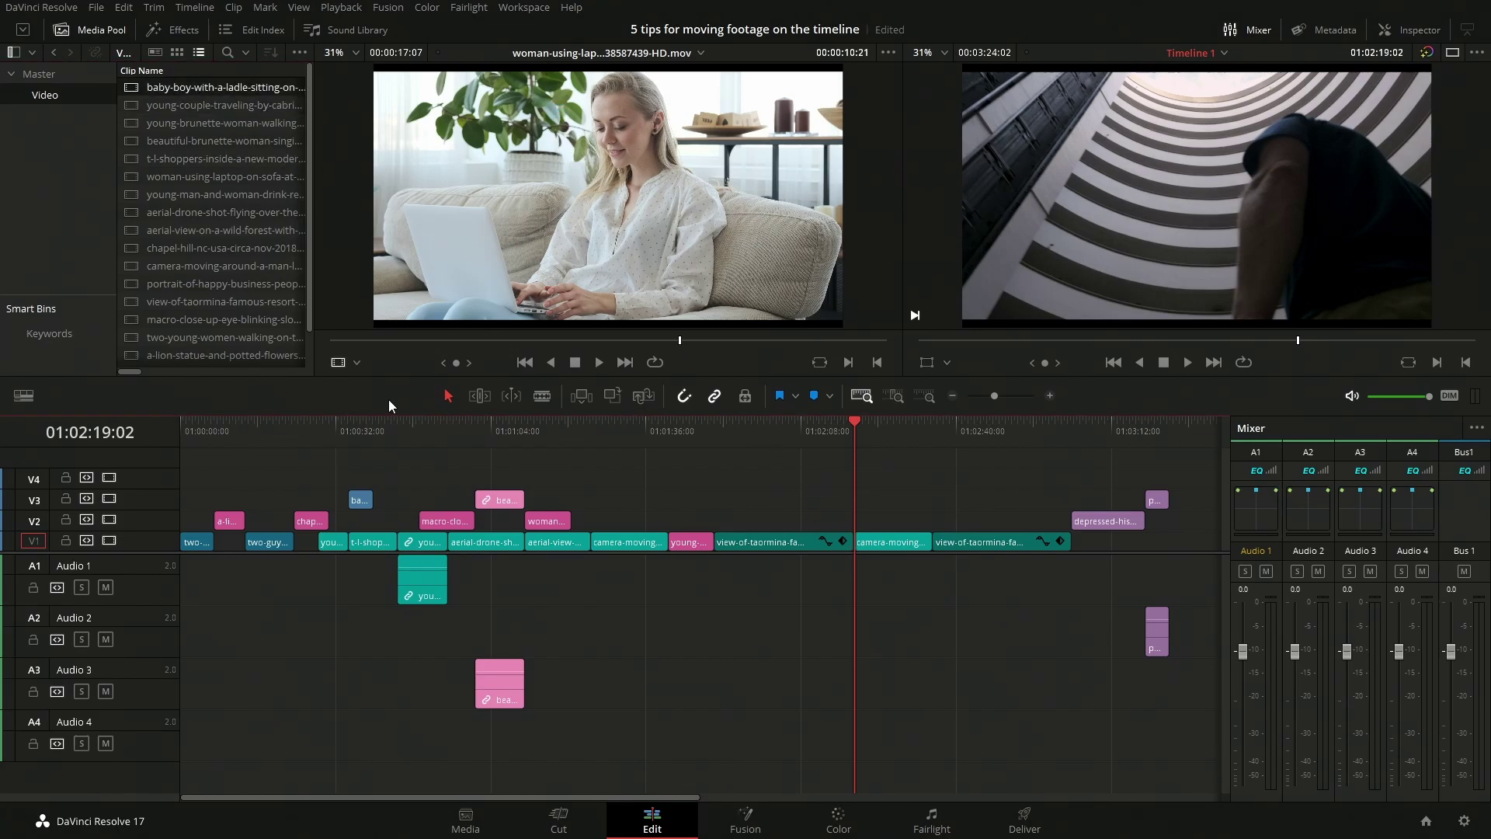
Insert the woman-using-laptop clip at the playhead with F9 and the Insert overlay, then undo.
key(F9)
drag(585, 176, 688, 186)
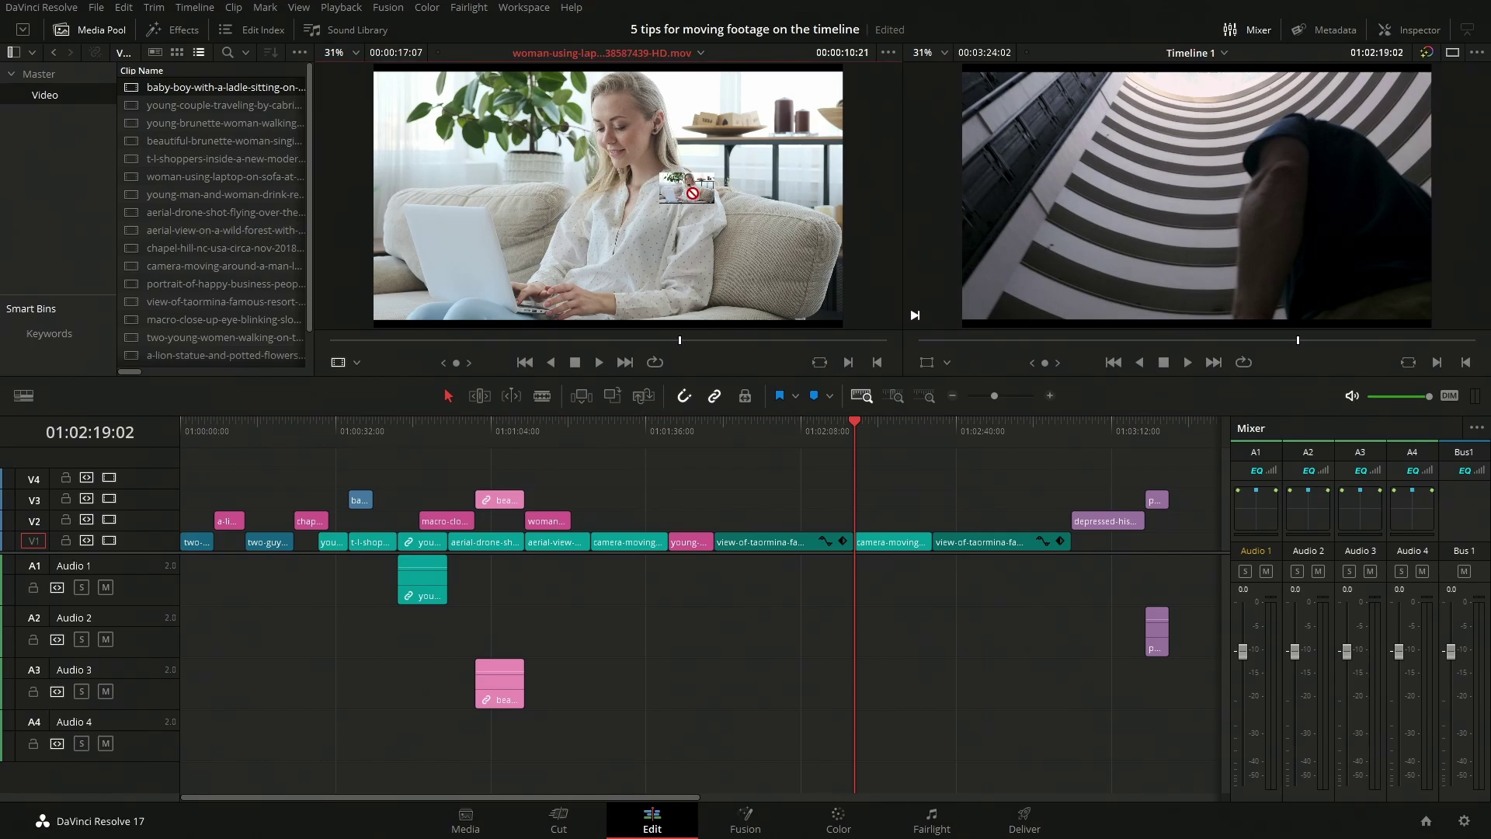
drag(687, 187, 1432, 103)
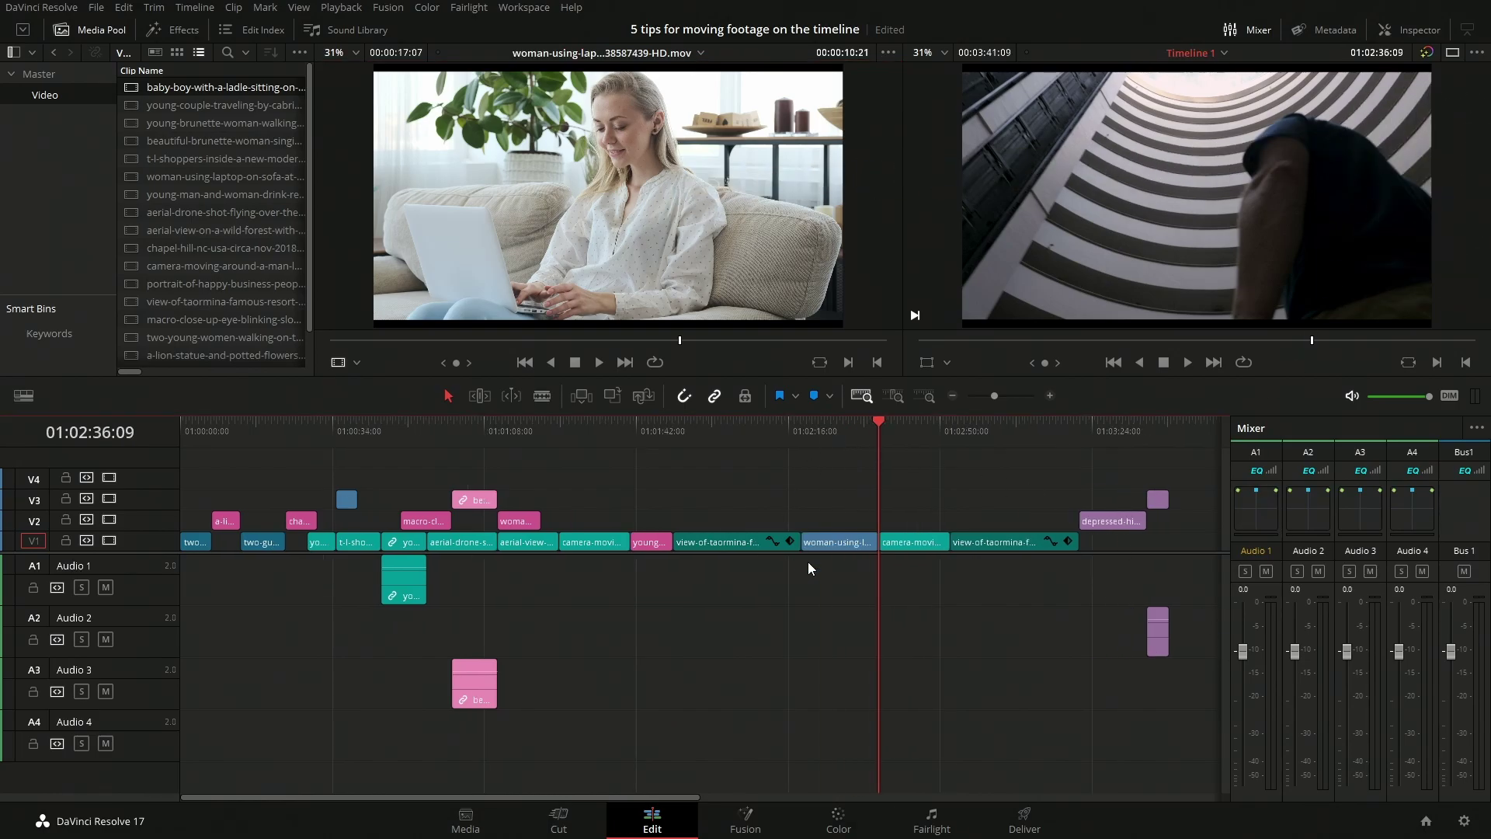
key(ctrl+z)
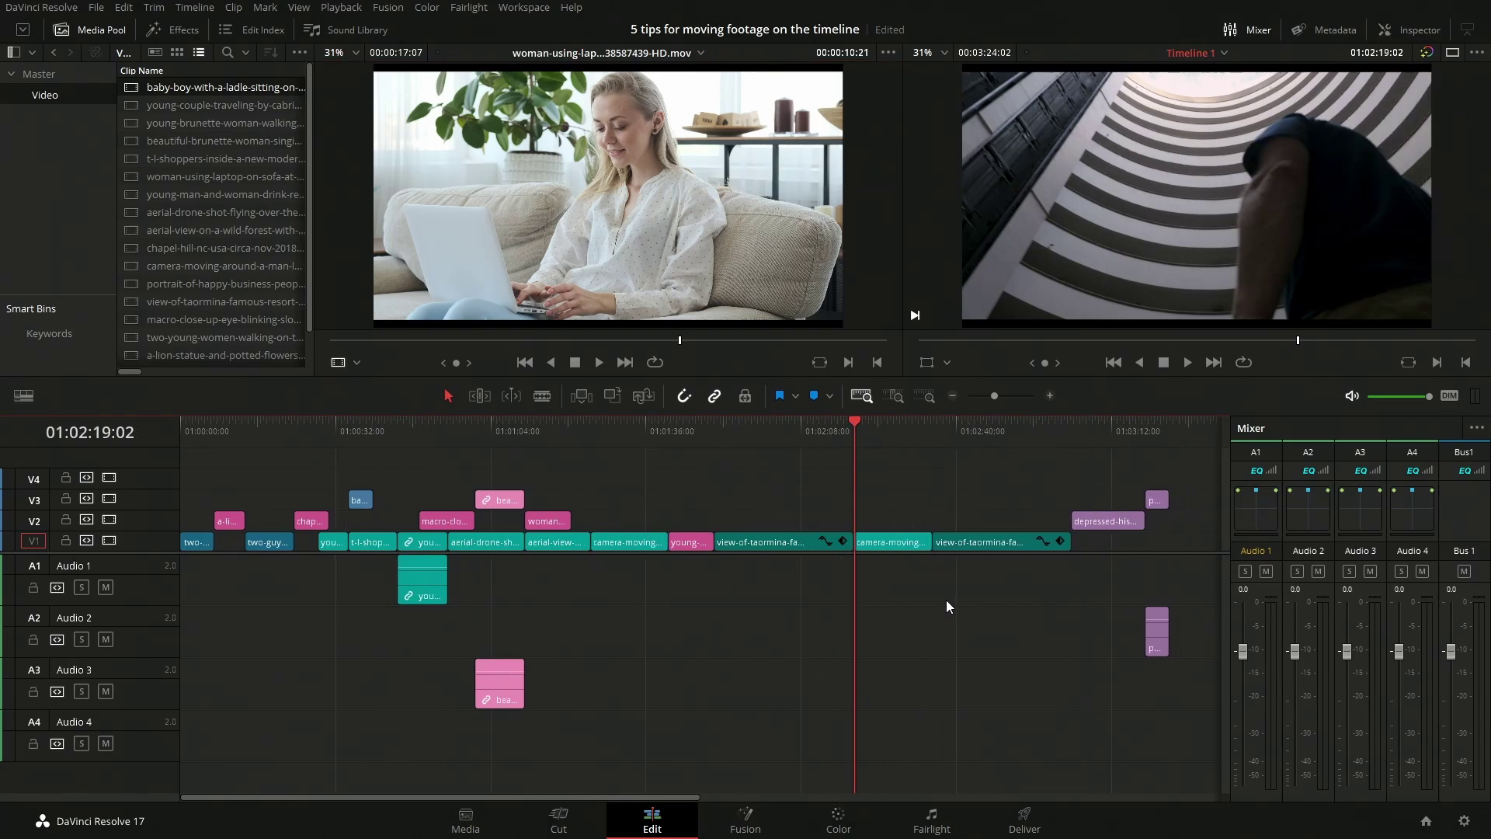
Retry Insert Clip at the playhead, turning off V2's Auto Track Selector and undoing each trial.
click(578, 400)
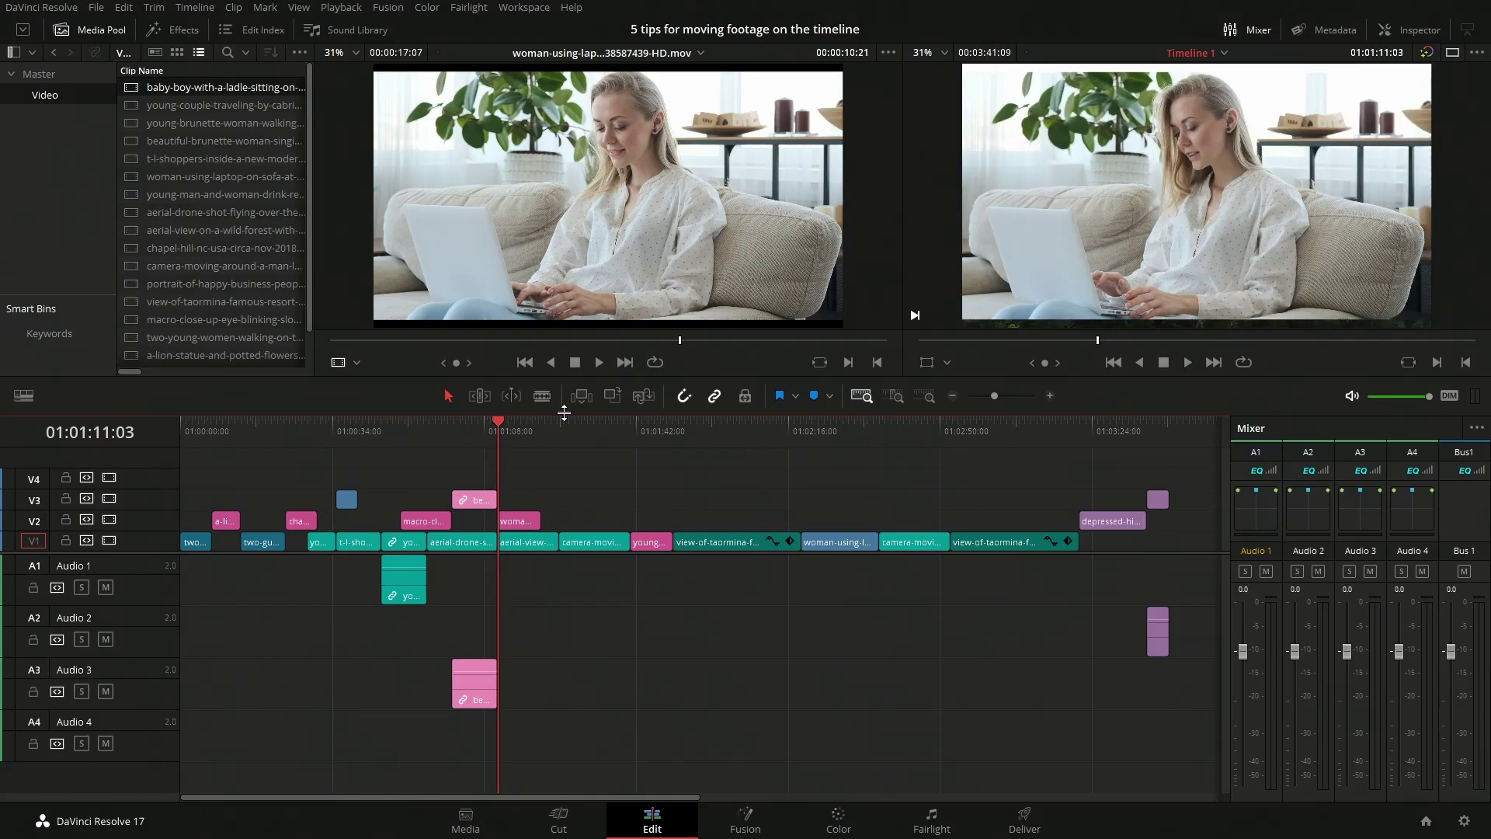
click(579, 397)
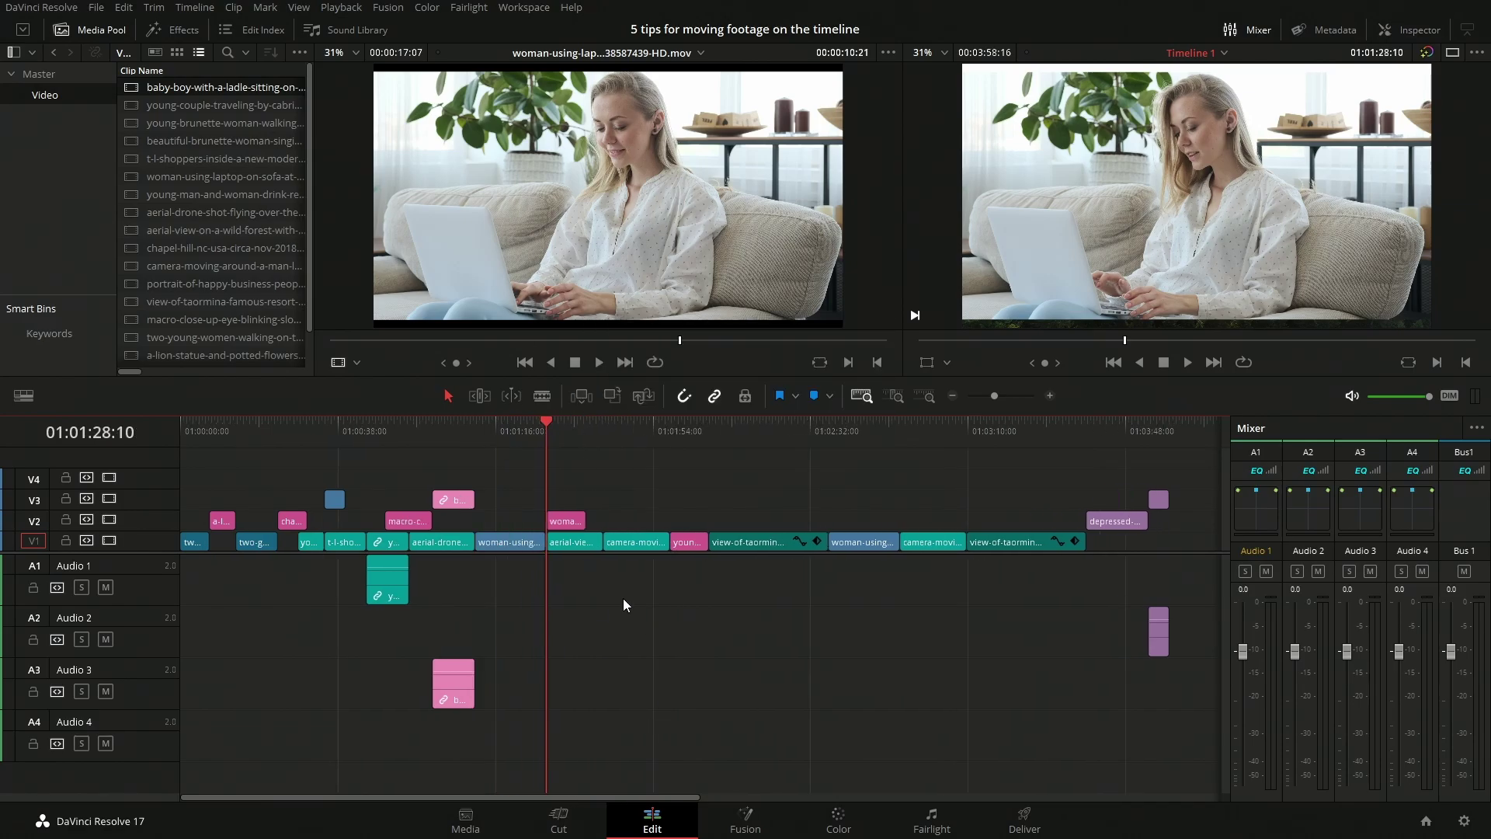
key(ctrl+z)
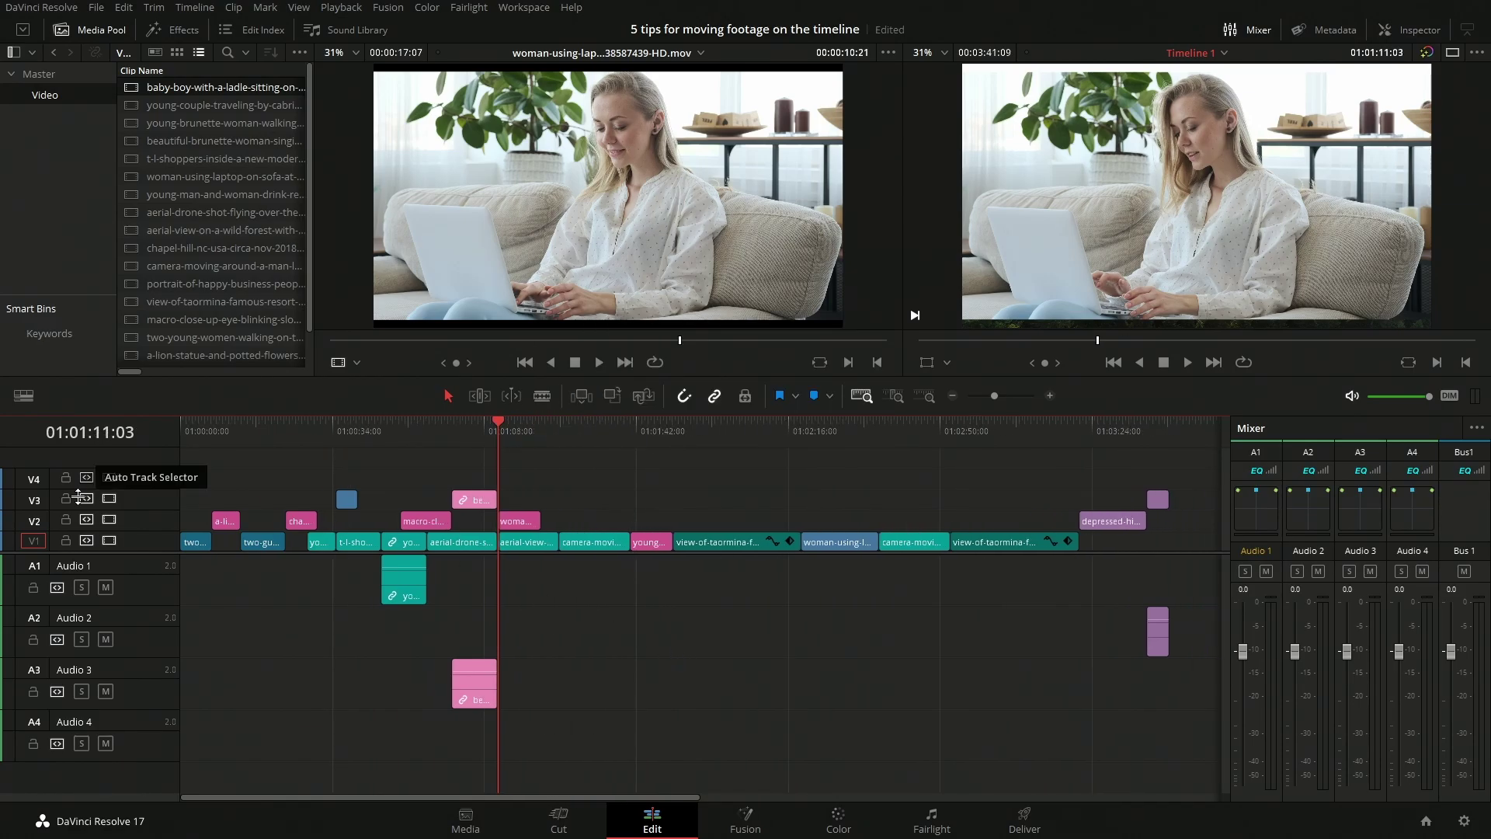
click(83, 519)
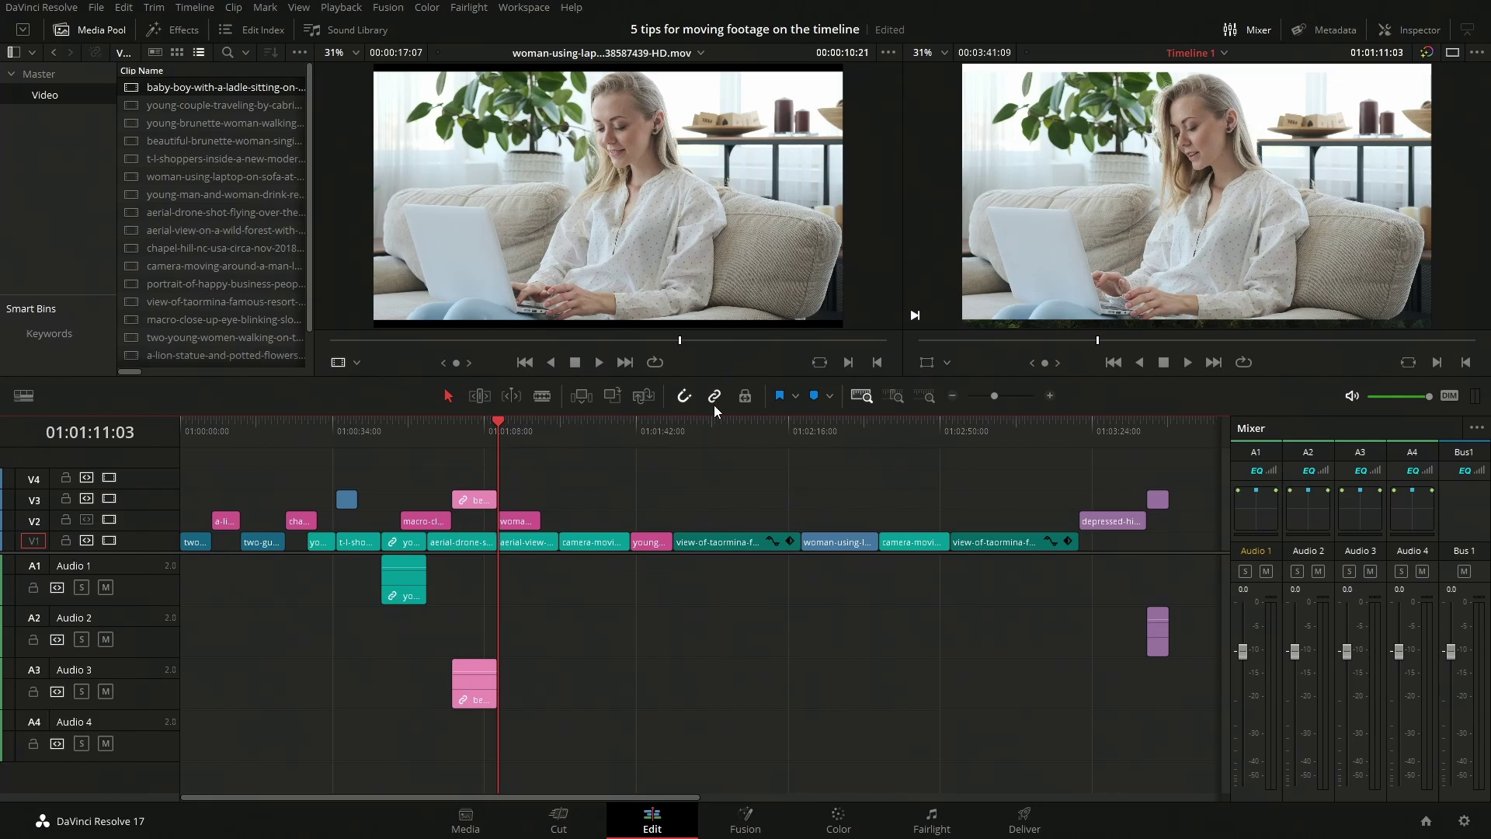
click(578, 400)
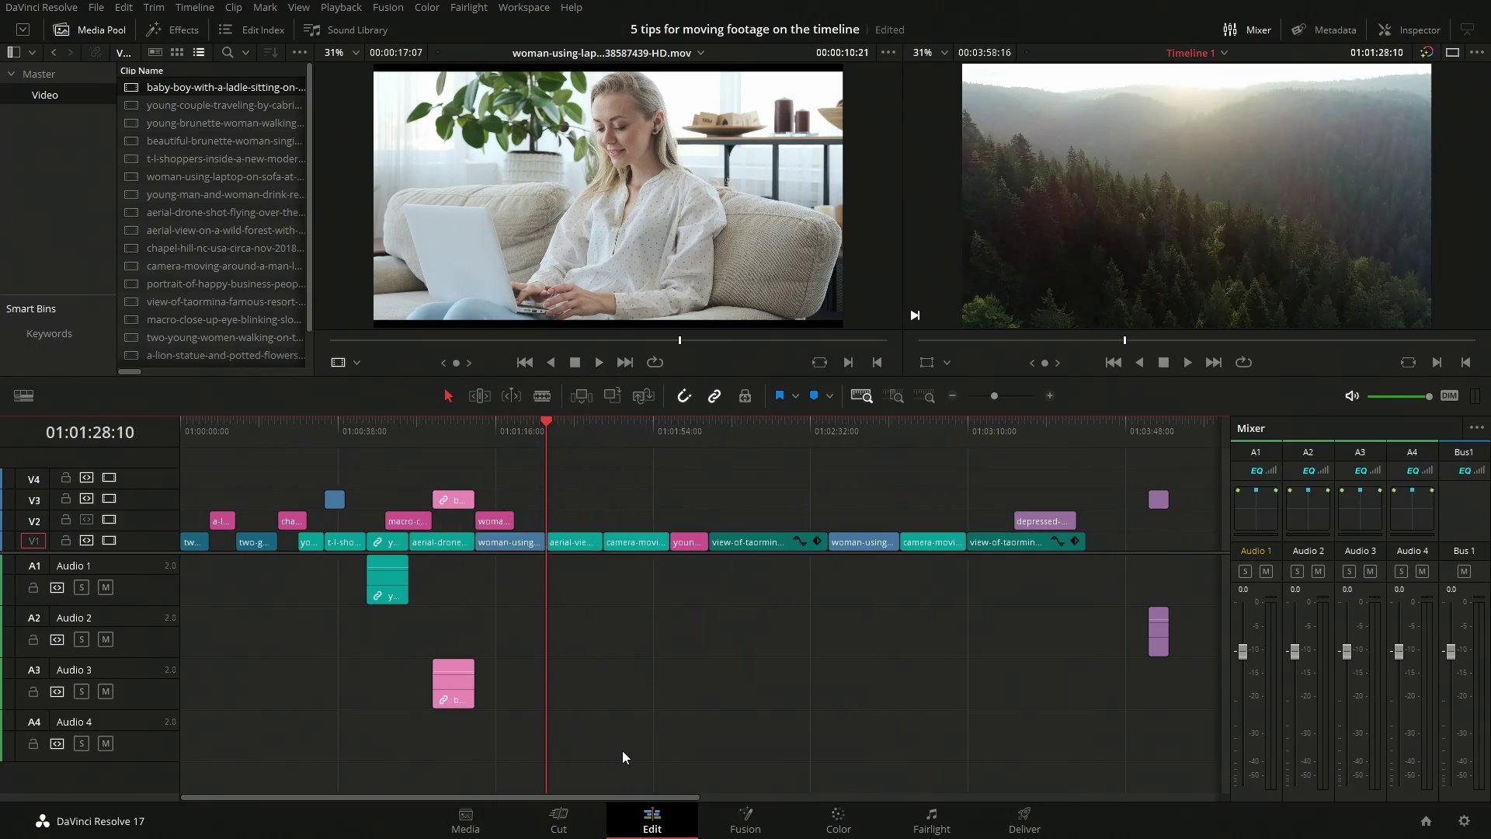
key(ctrl+z)
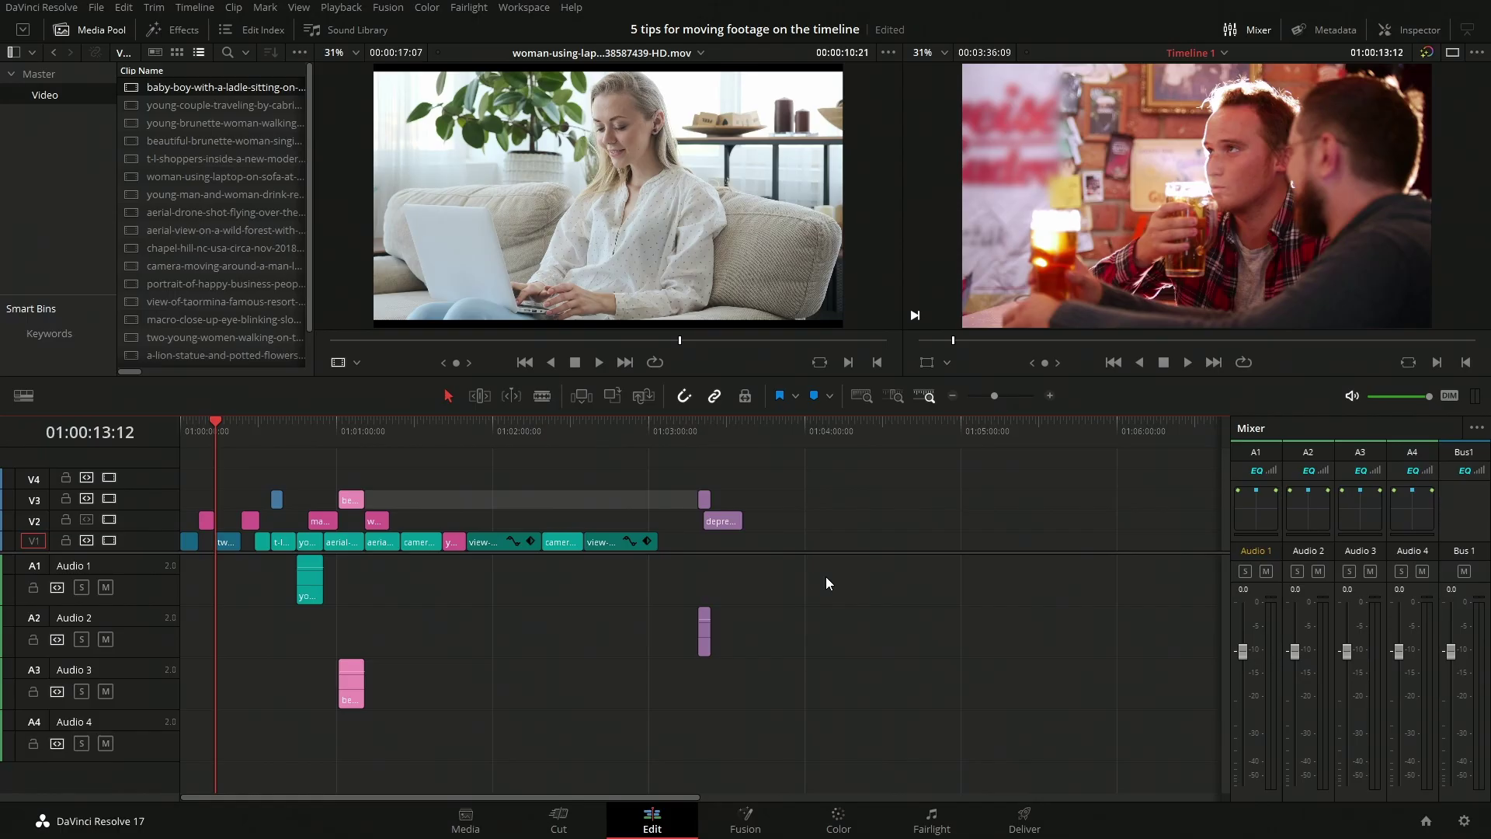
Slide the woman-using-laptop clip on V2 about 20 seconds later and check frames around 01:01:11:03.
click(378, 542)
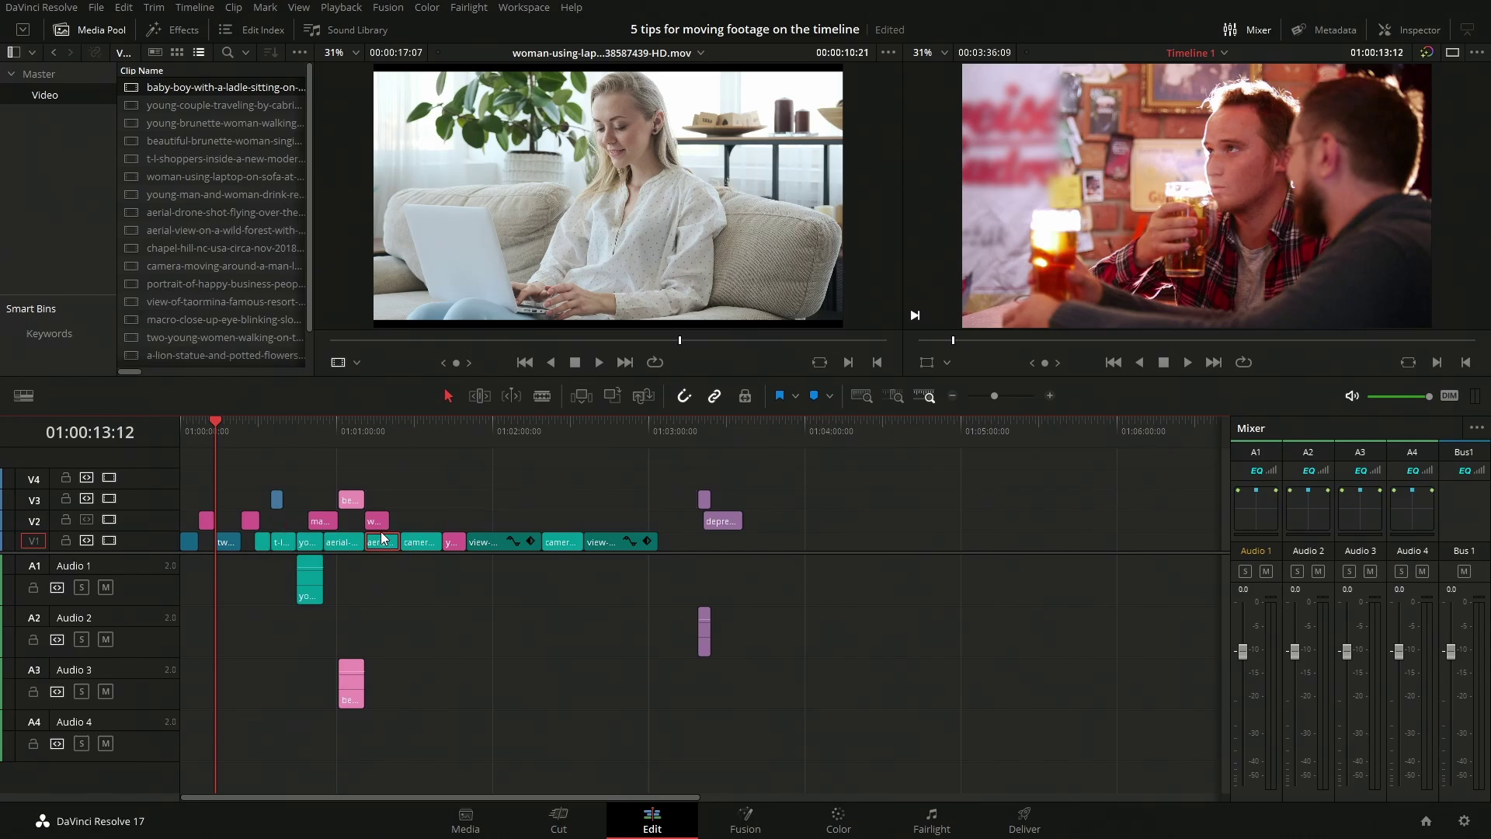
drag(375, 525, 427, 531)
click(366, 440)
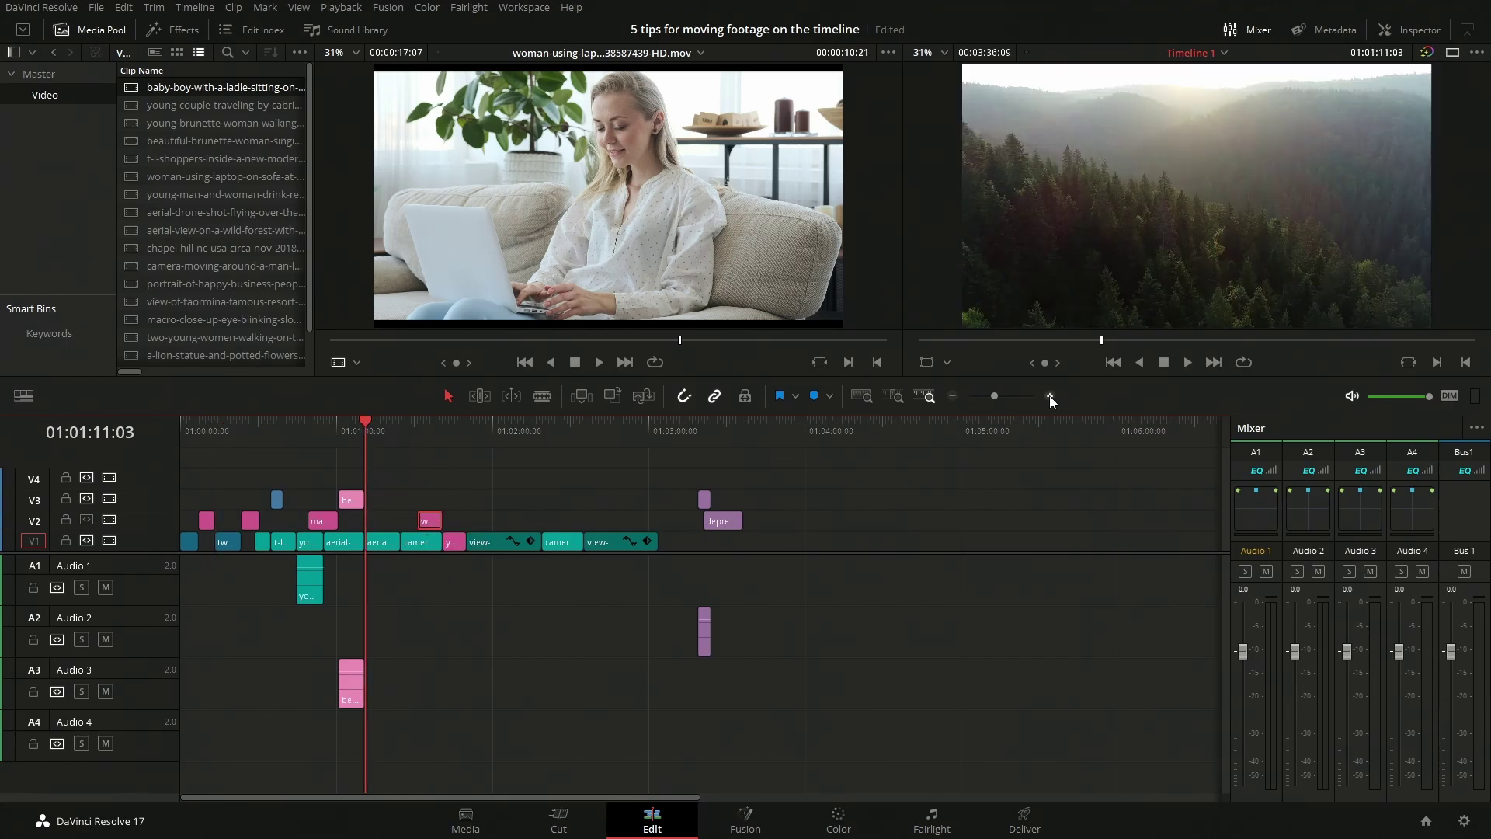
click(1051, 396)
mouse_move(699, 441)
mouse_down()
mouse_move(772, 441)
mouse_move(696, 446)
mouse_up()
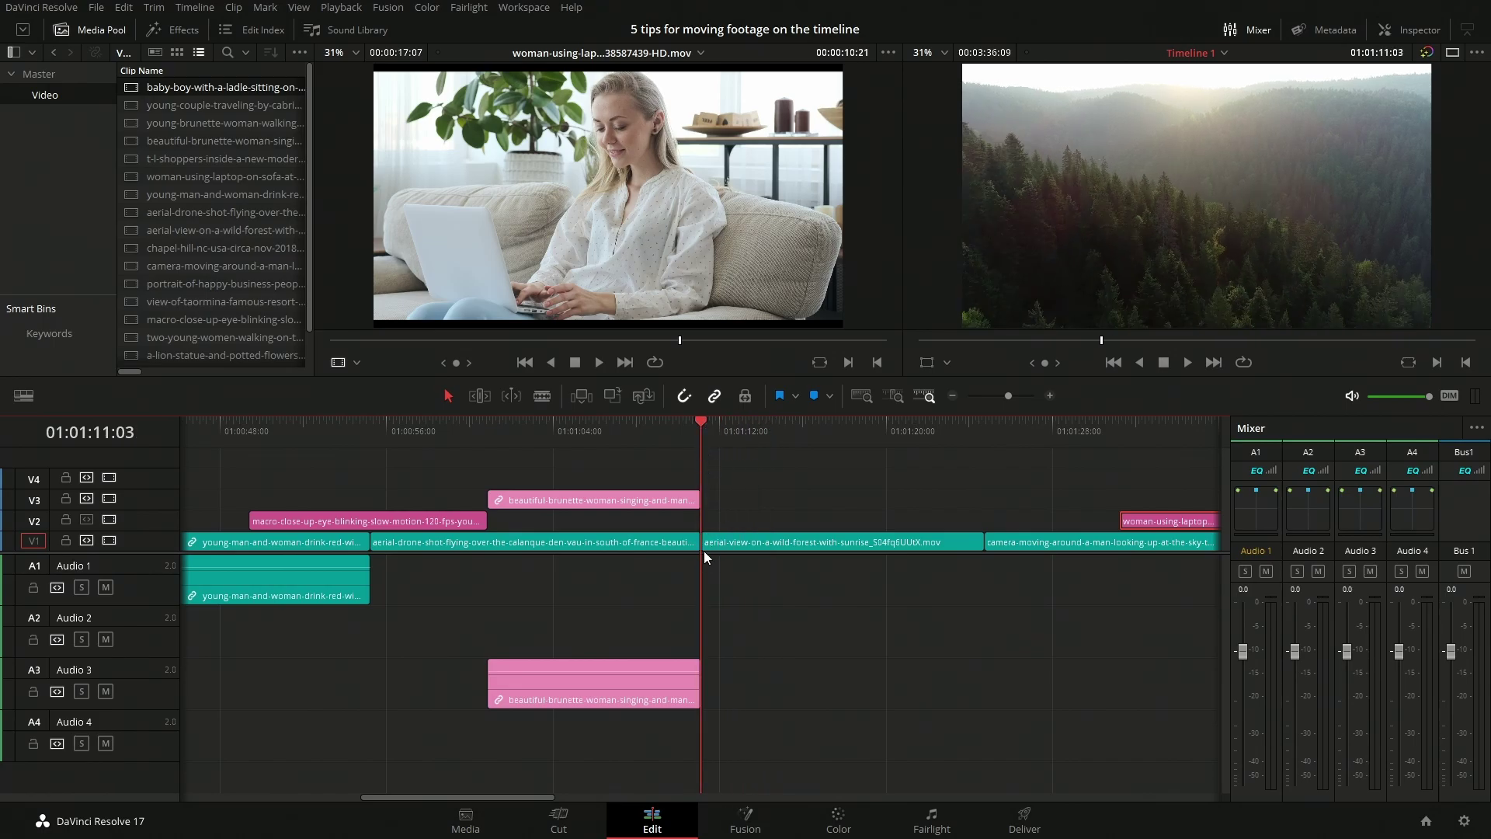
click(954, 397)
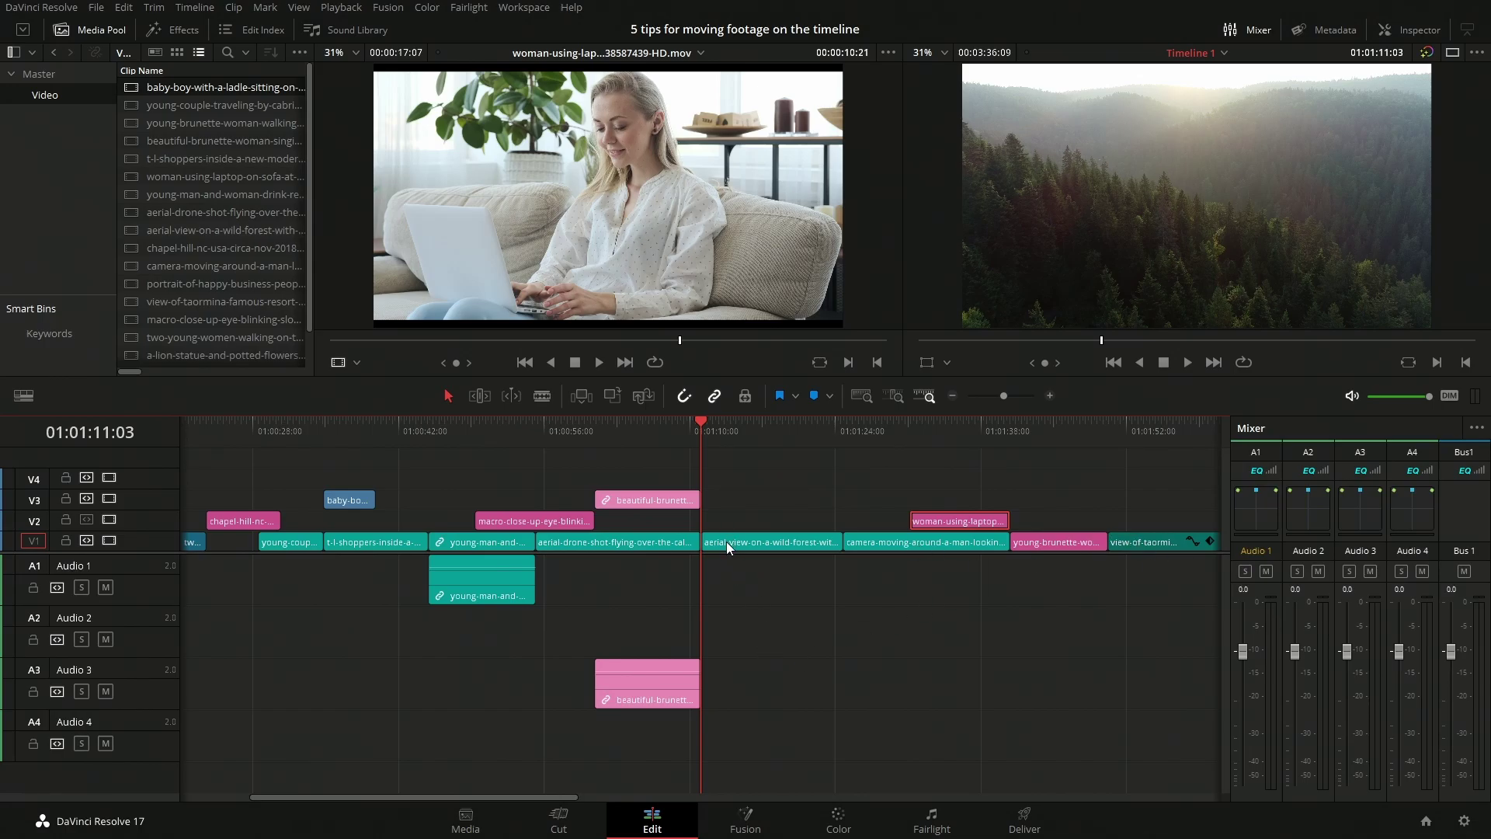
Move the linked pink beautiful-brunette clips later, to about 01:01:49.
mouse_move(738, 541)
mouse_down()
mouse_move(743, 517)
mouse_move(672, 522)
mouse_move(701, 567)
mouse_move(758, 541)
mouse_up()
click(954, 396)
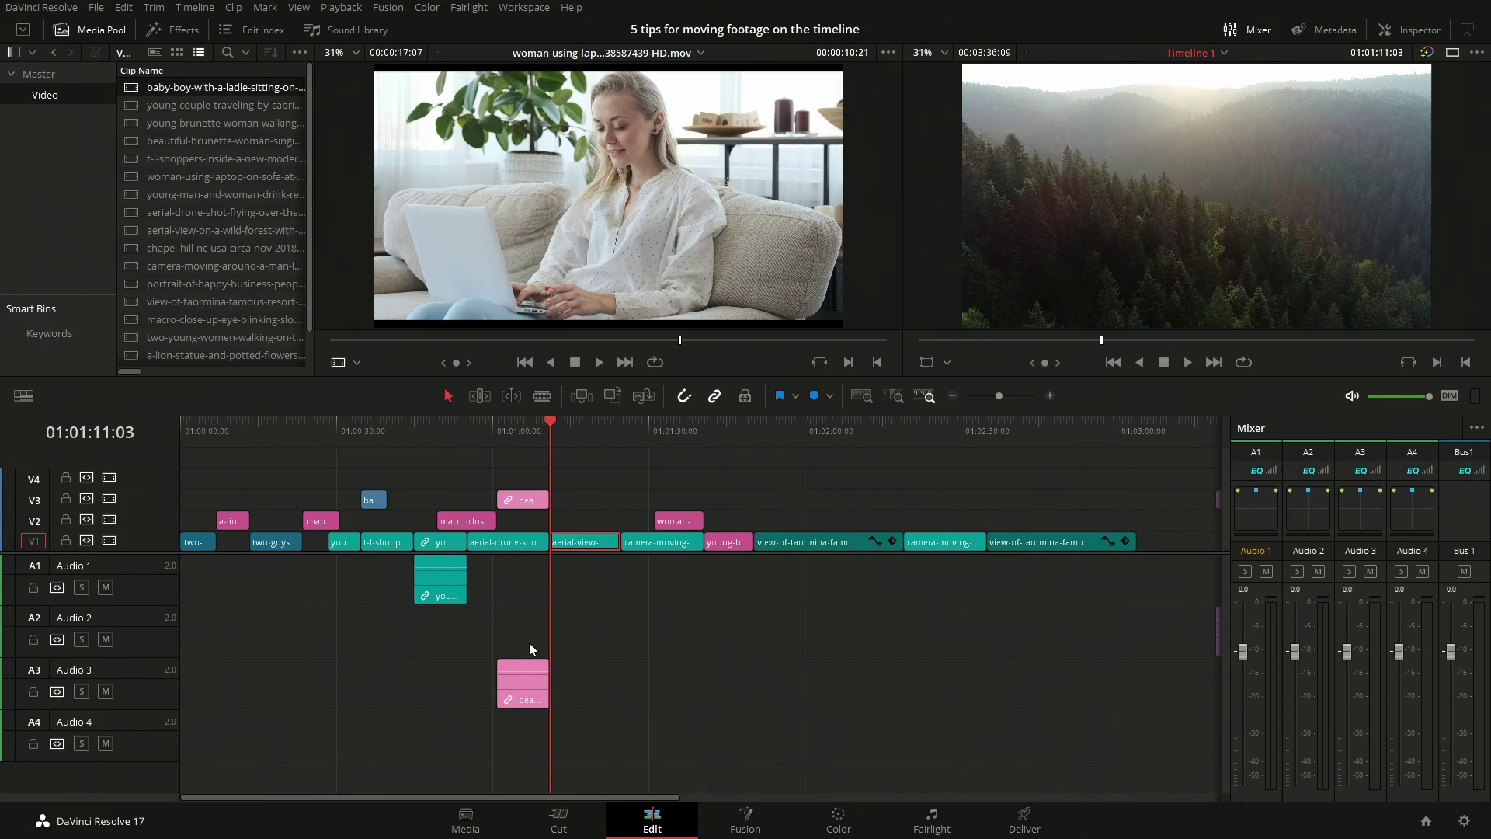
drag(524, 499, 782, 517)
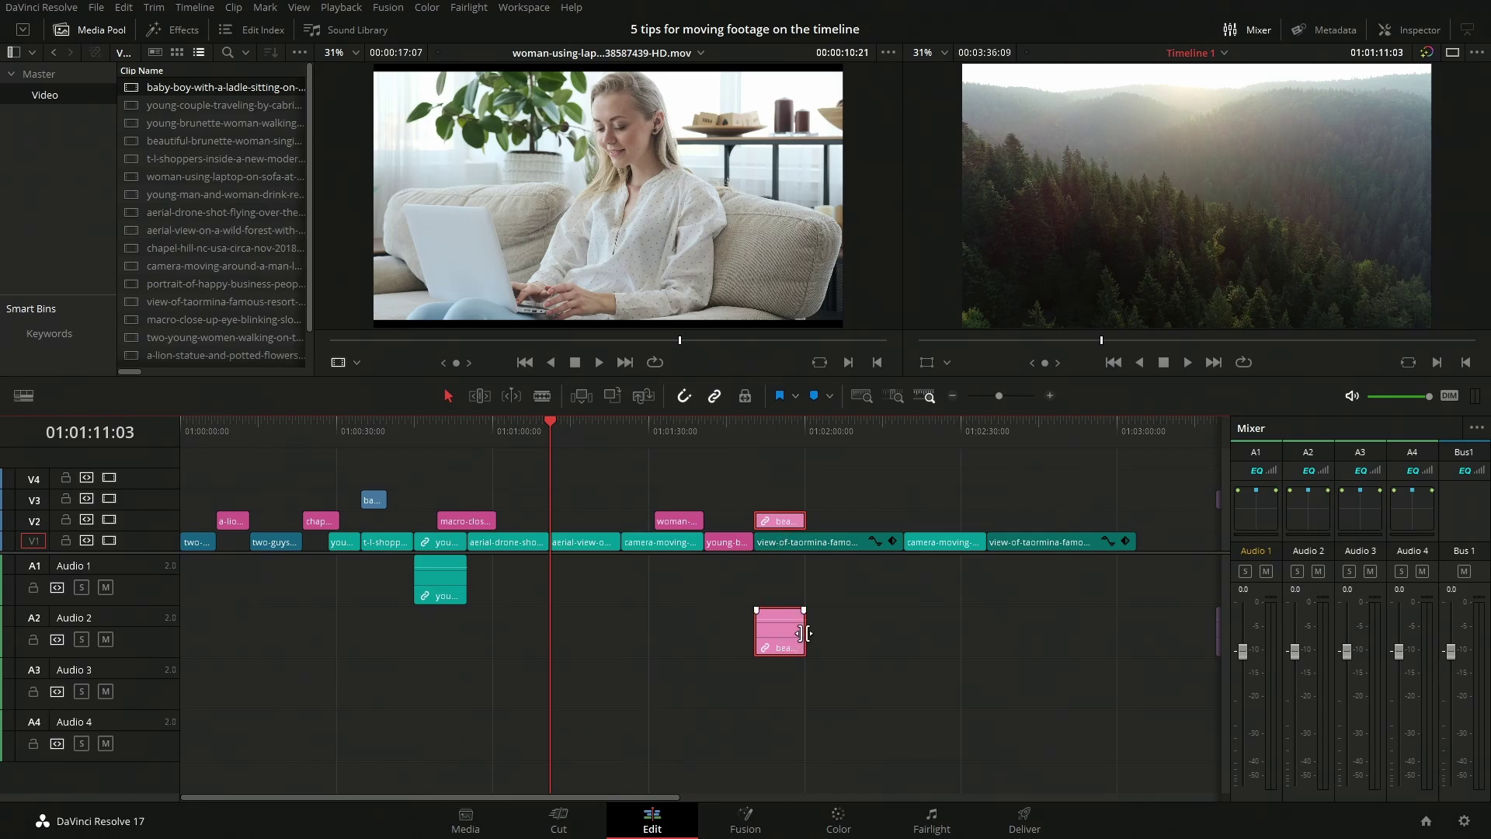
Nudge the last three V1 clips 7 seconds later with +700, then deselect and readjust zoom.
drag(1107, 492, 786, 543)
text(+700)
key(Return)
click(789, 543)
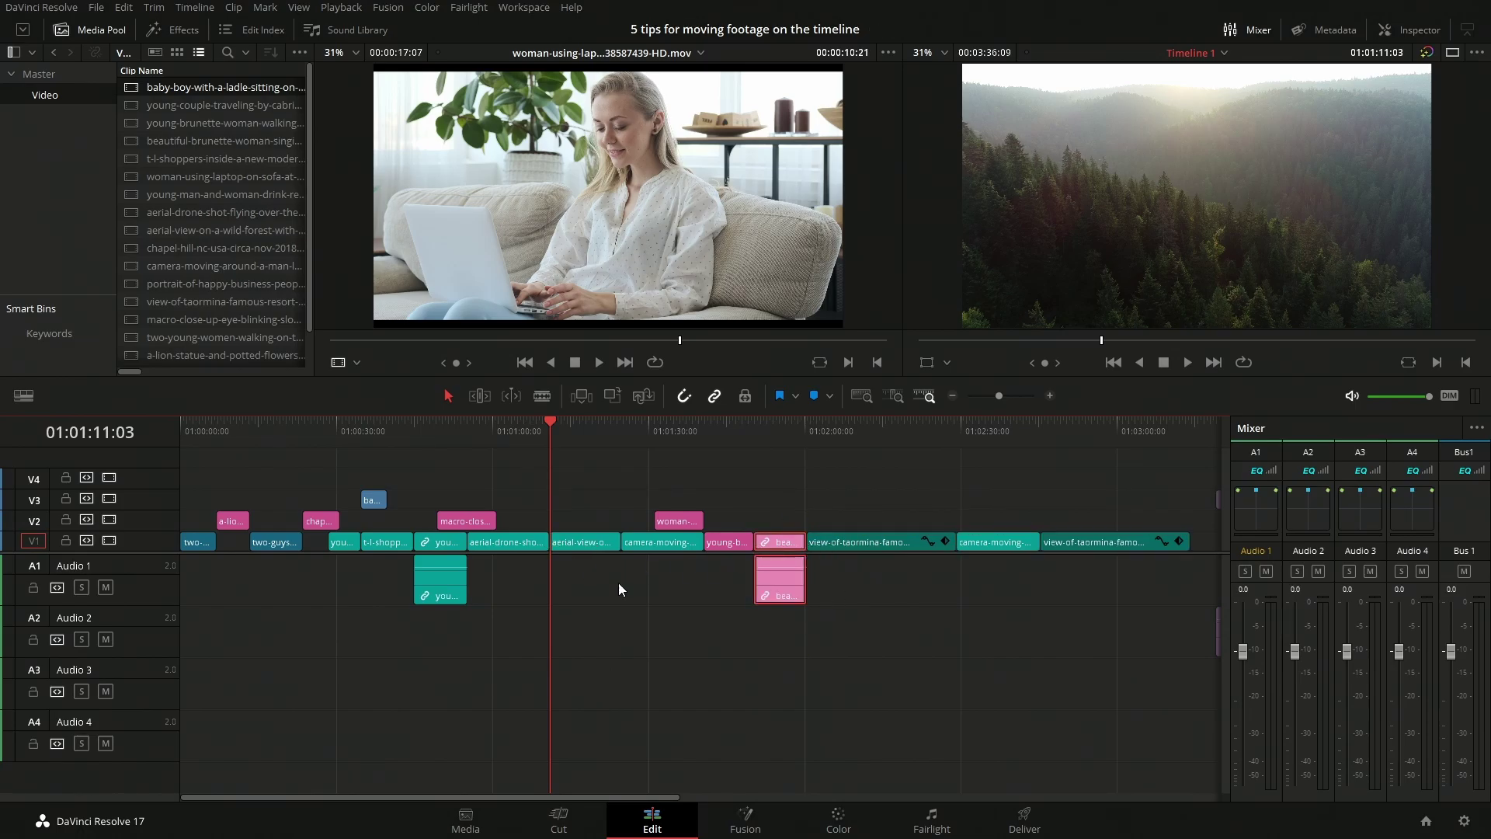
click(962, 508)
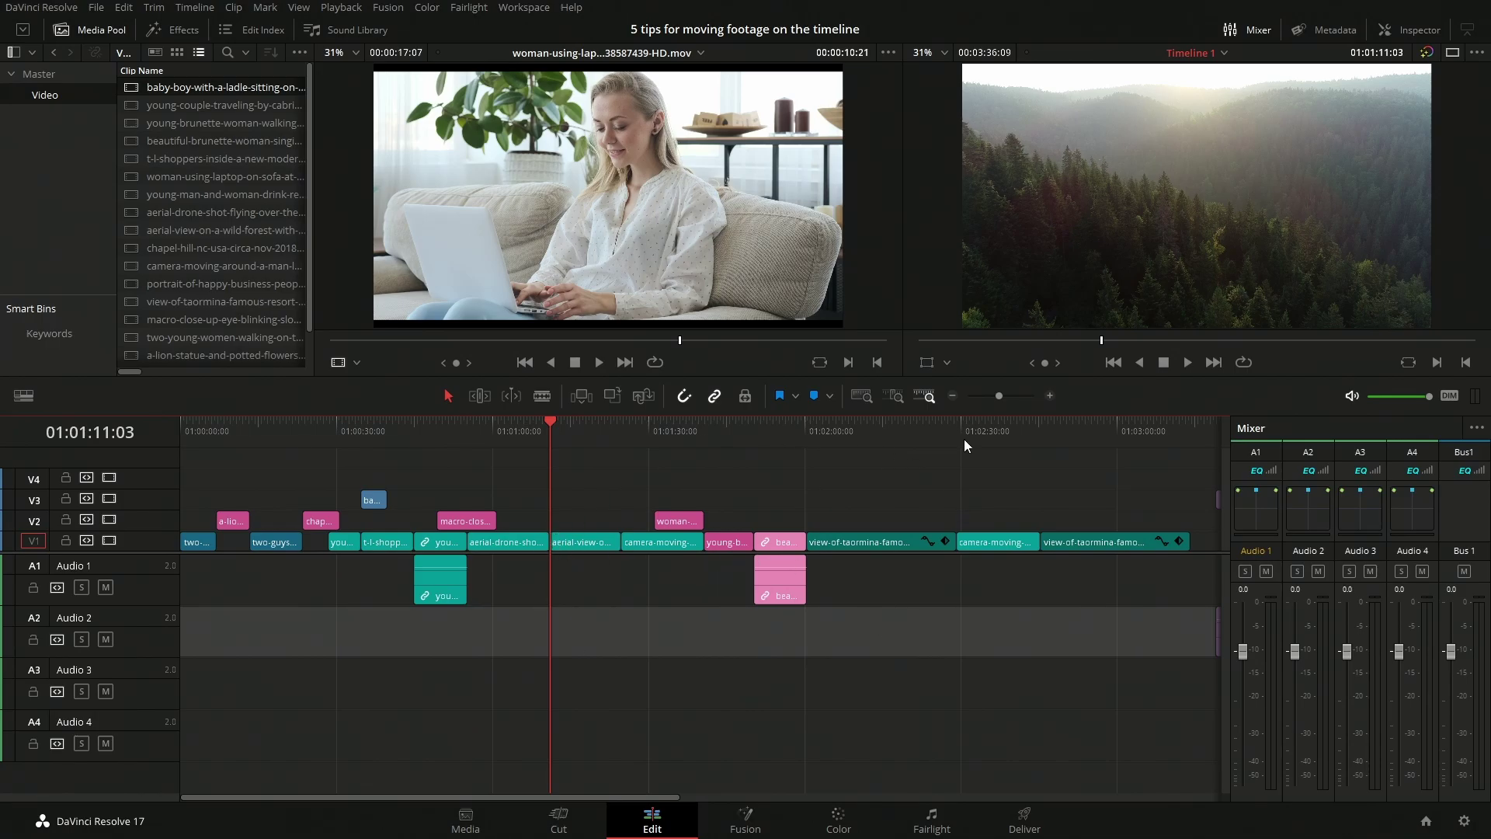
click(1050, 396)
click(953, 396)
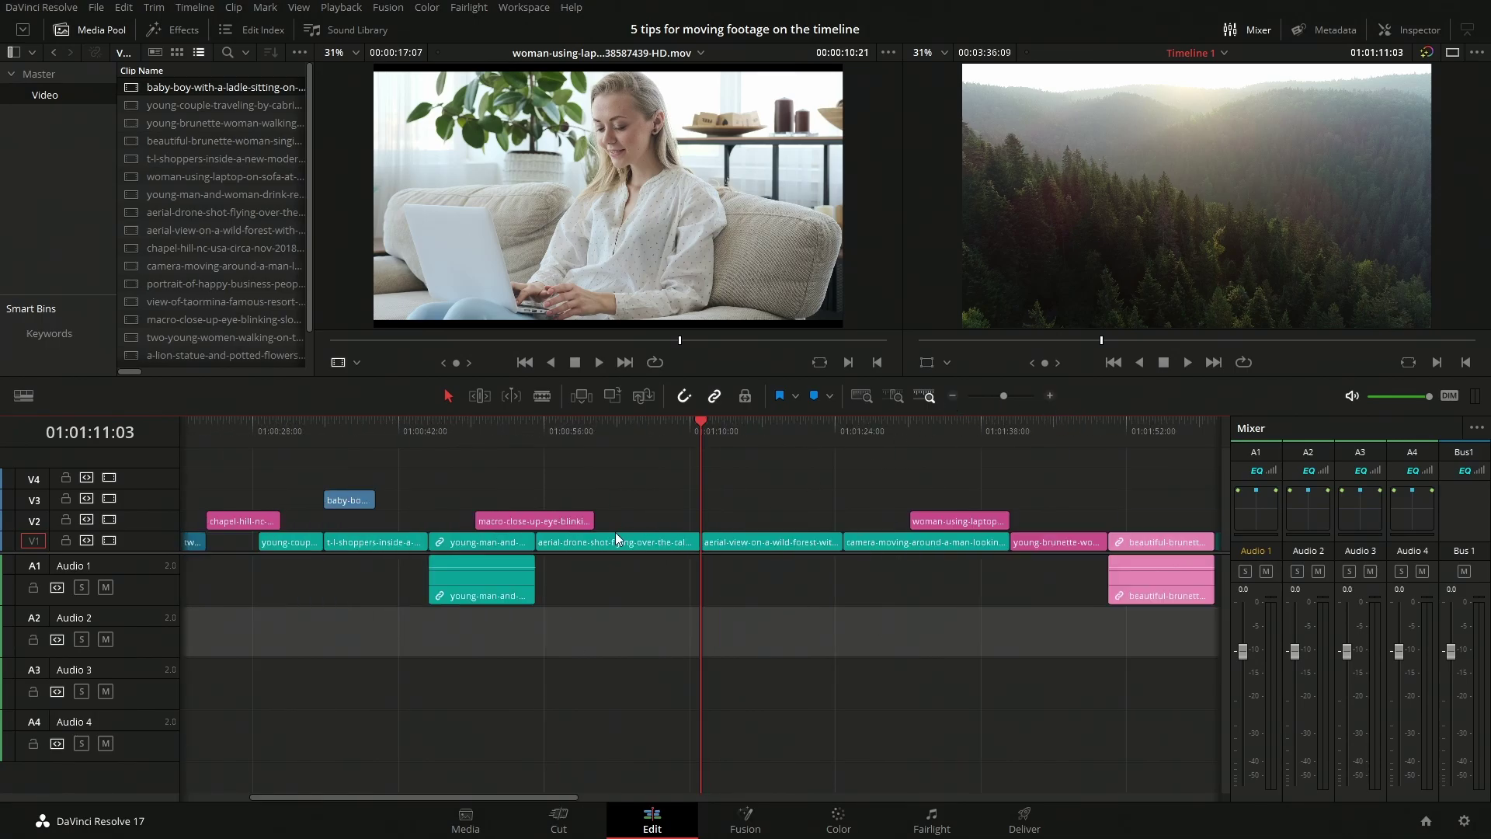
In trim mode, extend the aerial-view clip on V1 so the following clips shift right.
click(956, 397)
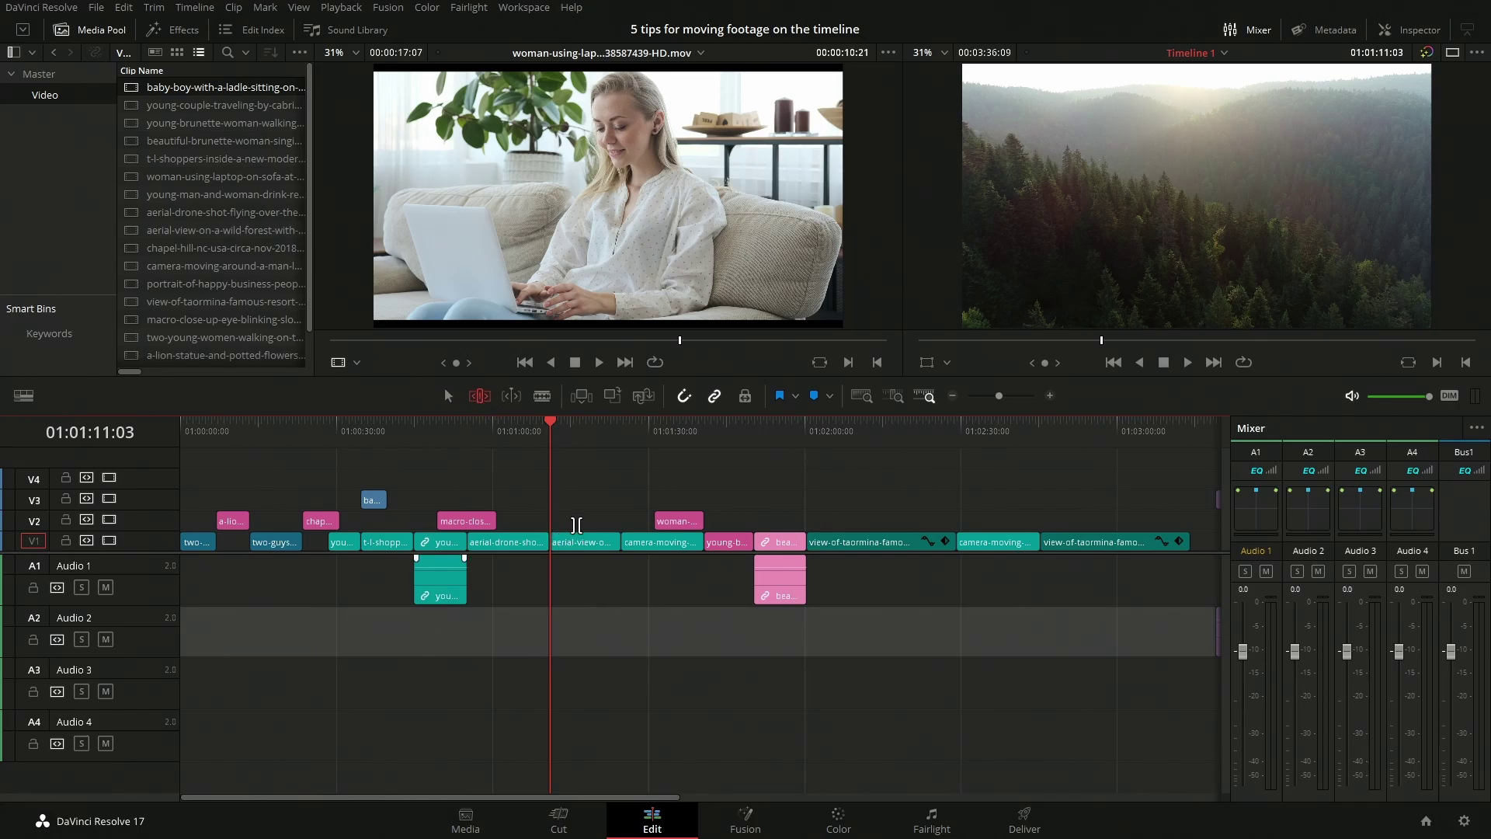
key(a)
click(1050, 395)
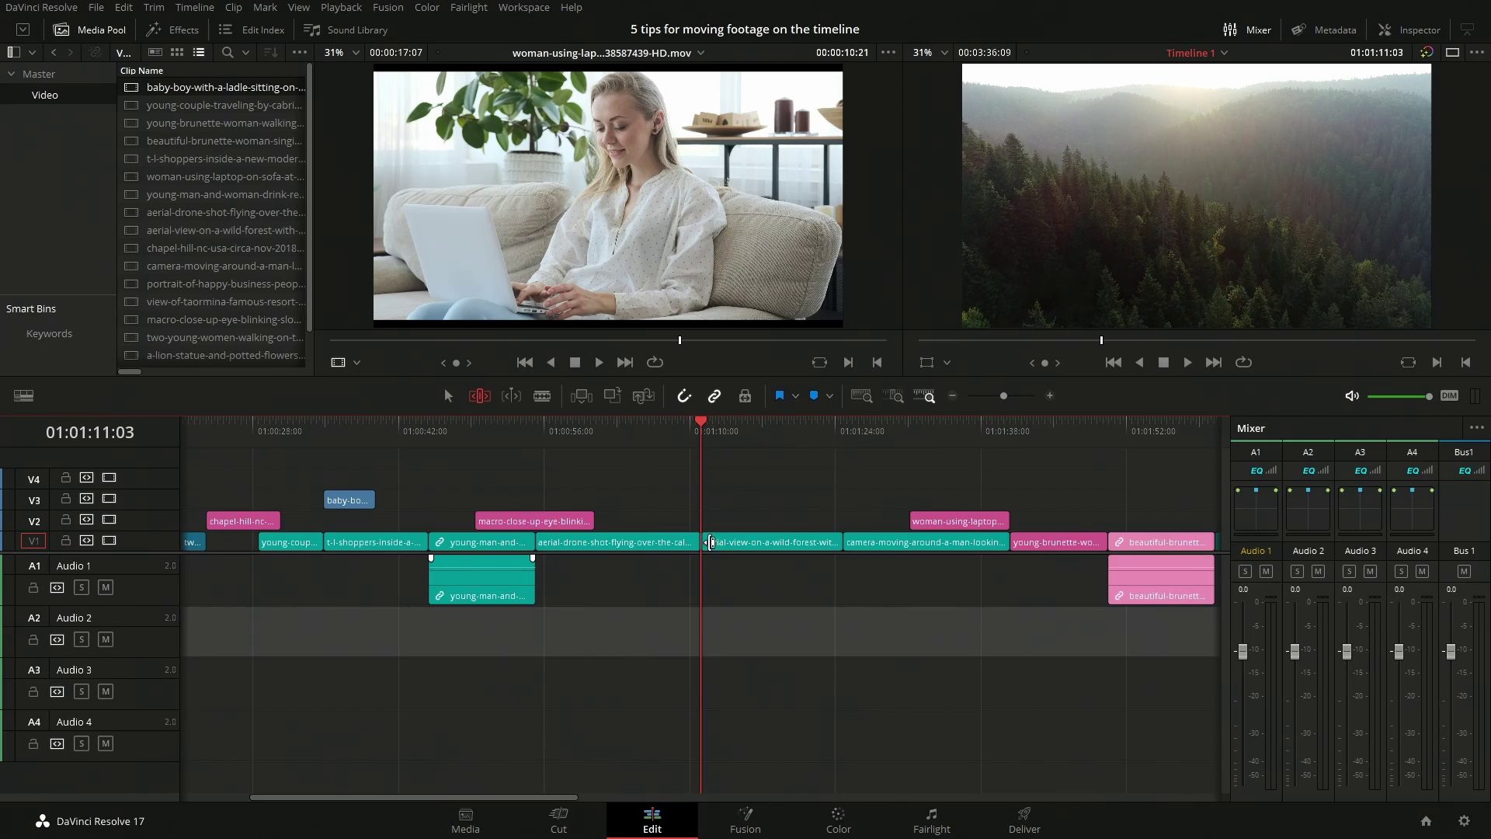
click(712, 542)
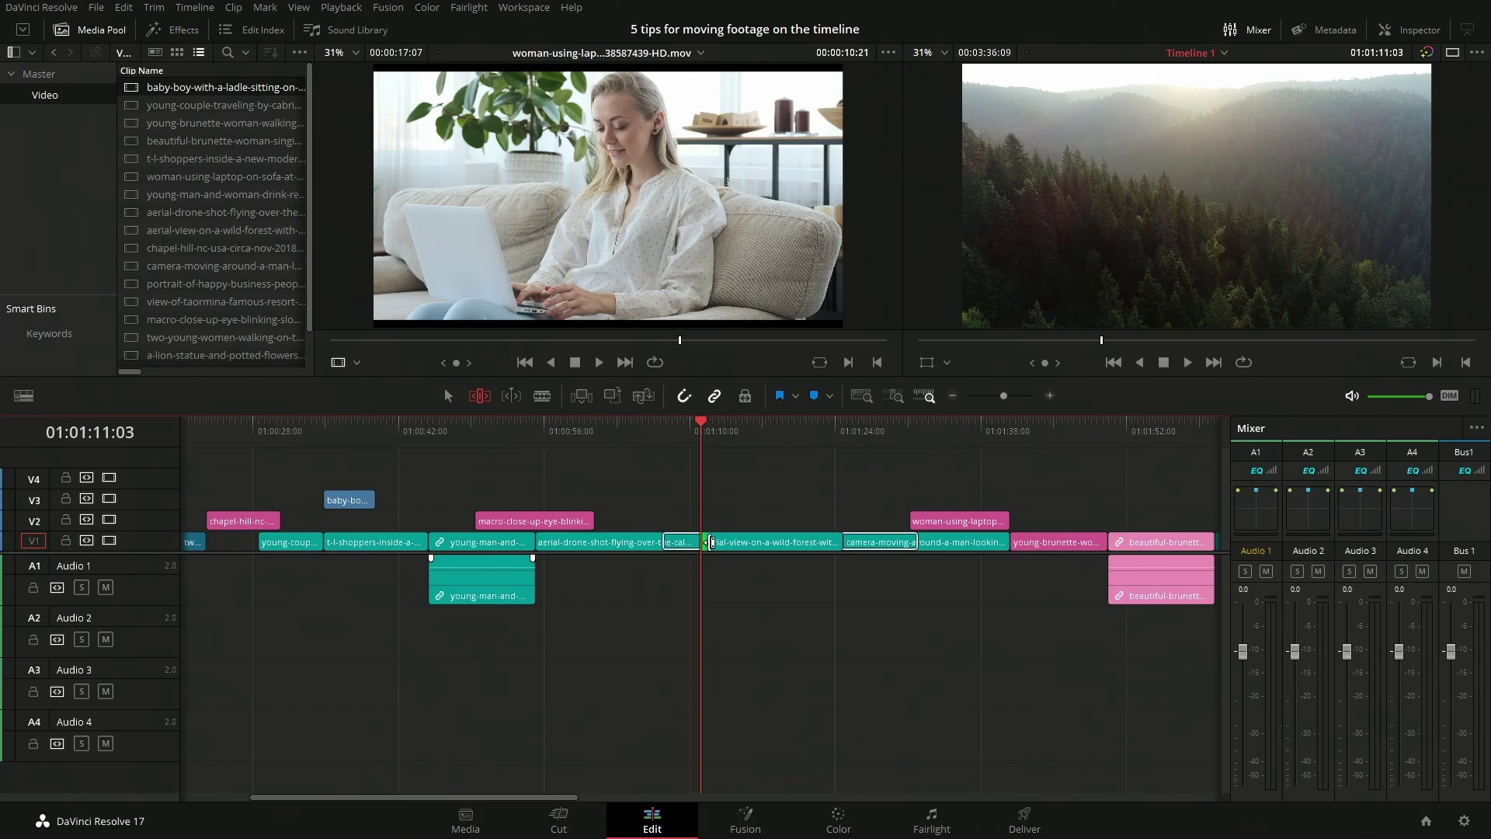
mouse_move(701, 542)
mouse_down()
mouse_move(668, 542)
mouse_move(742, 544)
mouse_move(722, 543)
mouse_up()
click(862, 395)
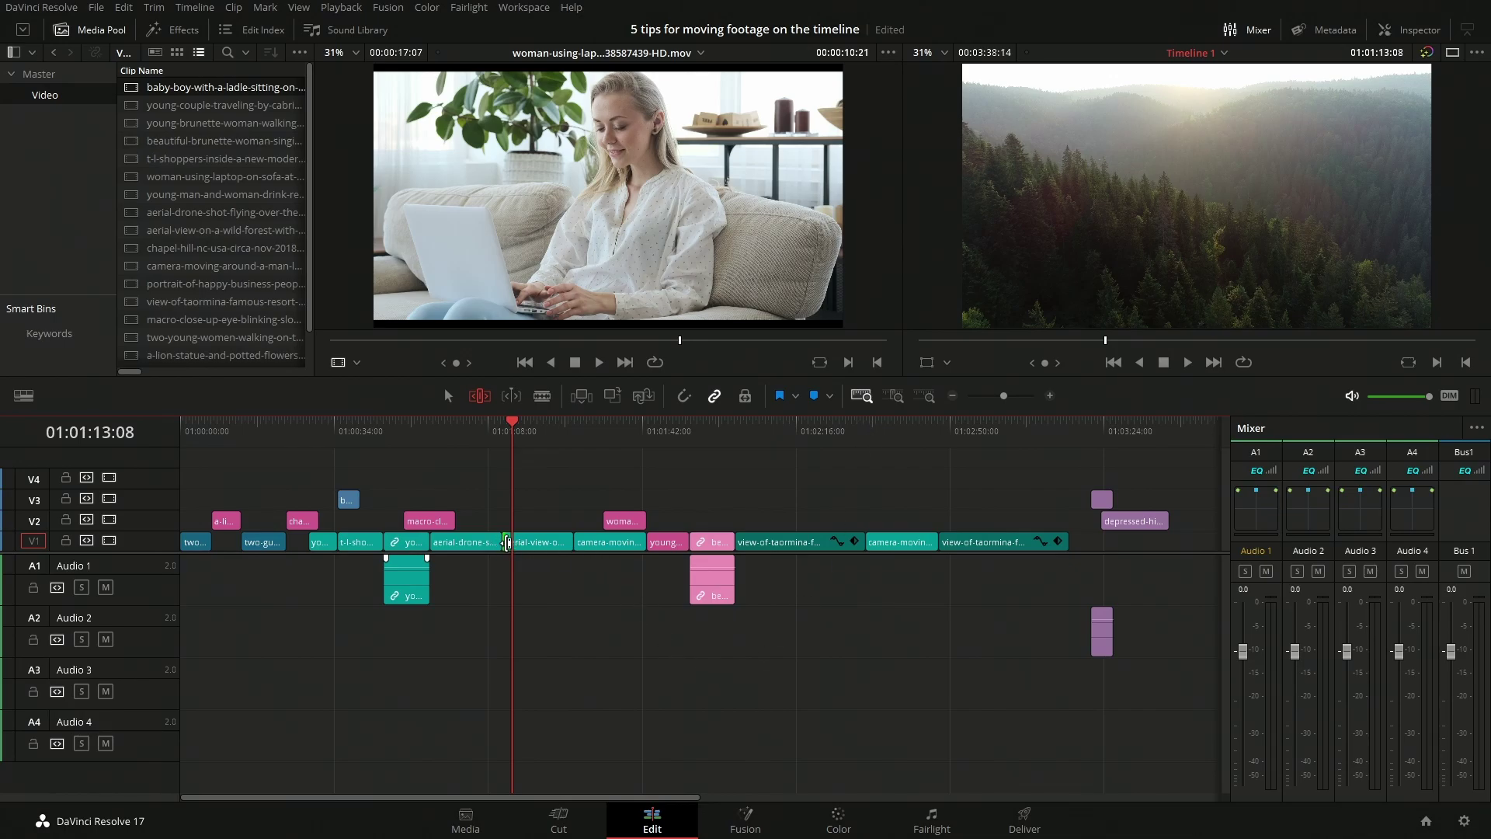
mouse_move(508, 542)
mouse_down()
mouse_move(496, 544)
mouse_move(519, 553)
mouse_move(506, 552)
mouse_up()
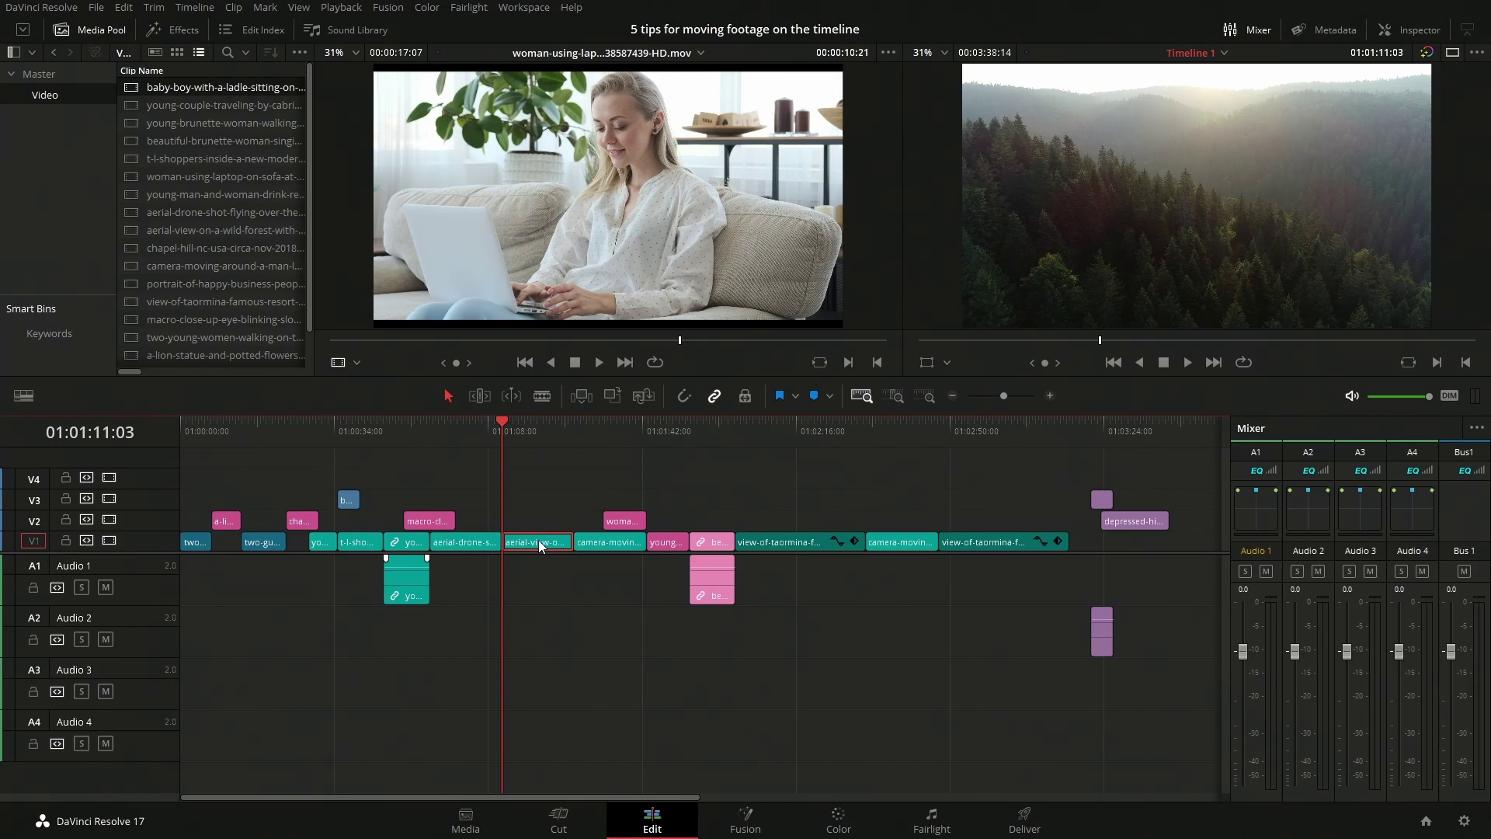
Lift the aerial-view clip, close its gap, restore it, then ripple-delete it from V1.
key(BackSpace)
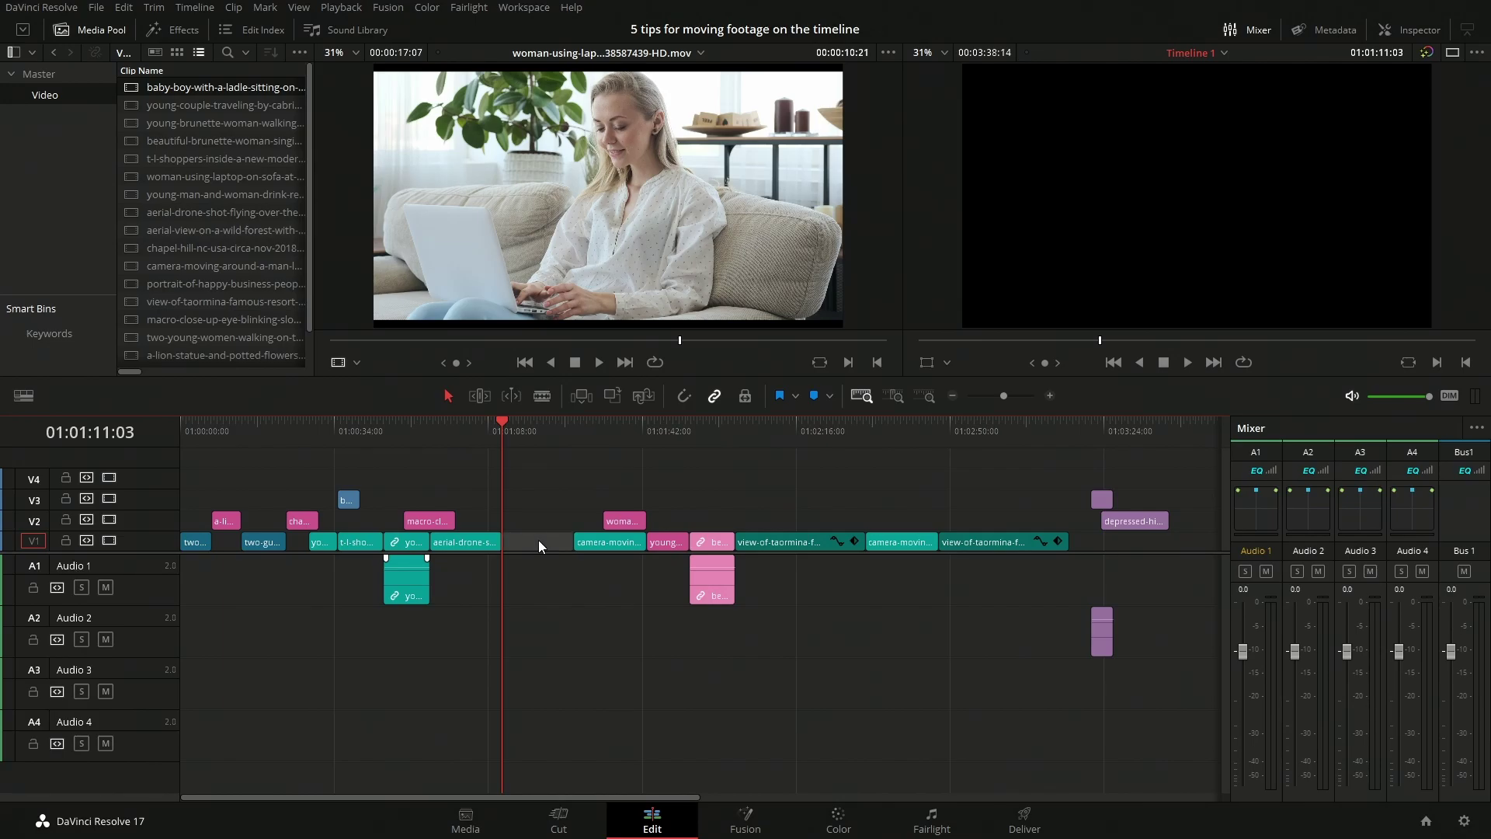
key(BackSpace)
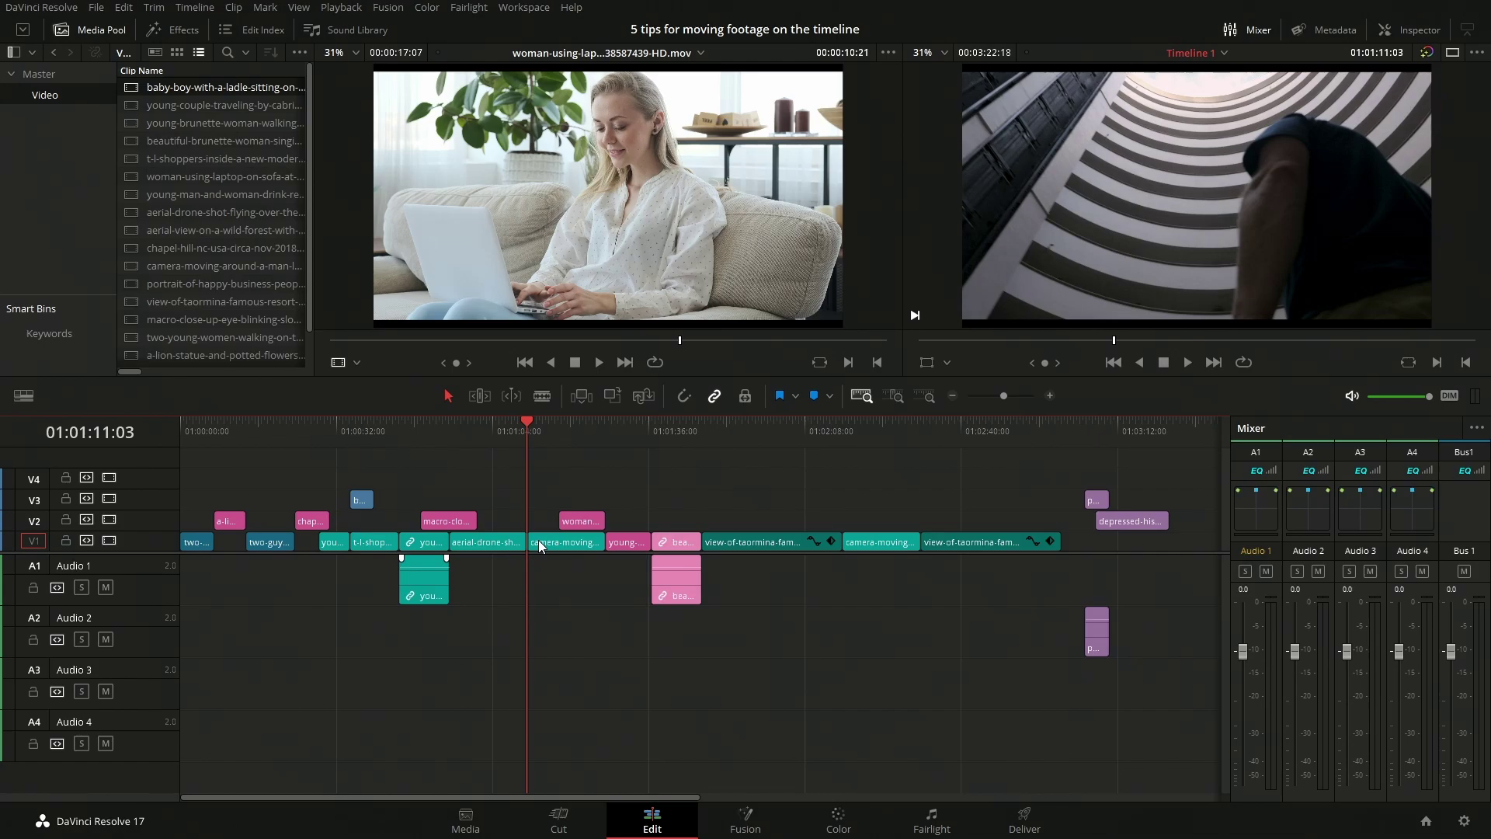
key(ctrl+shift+v)
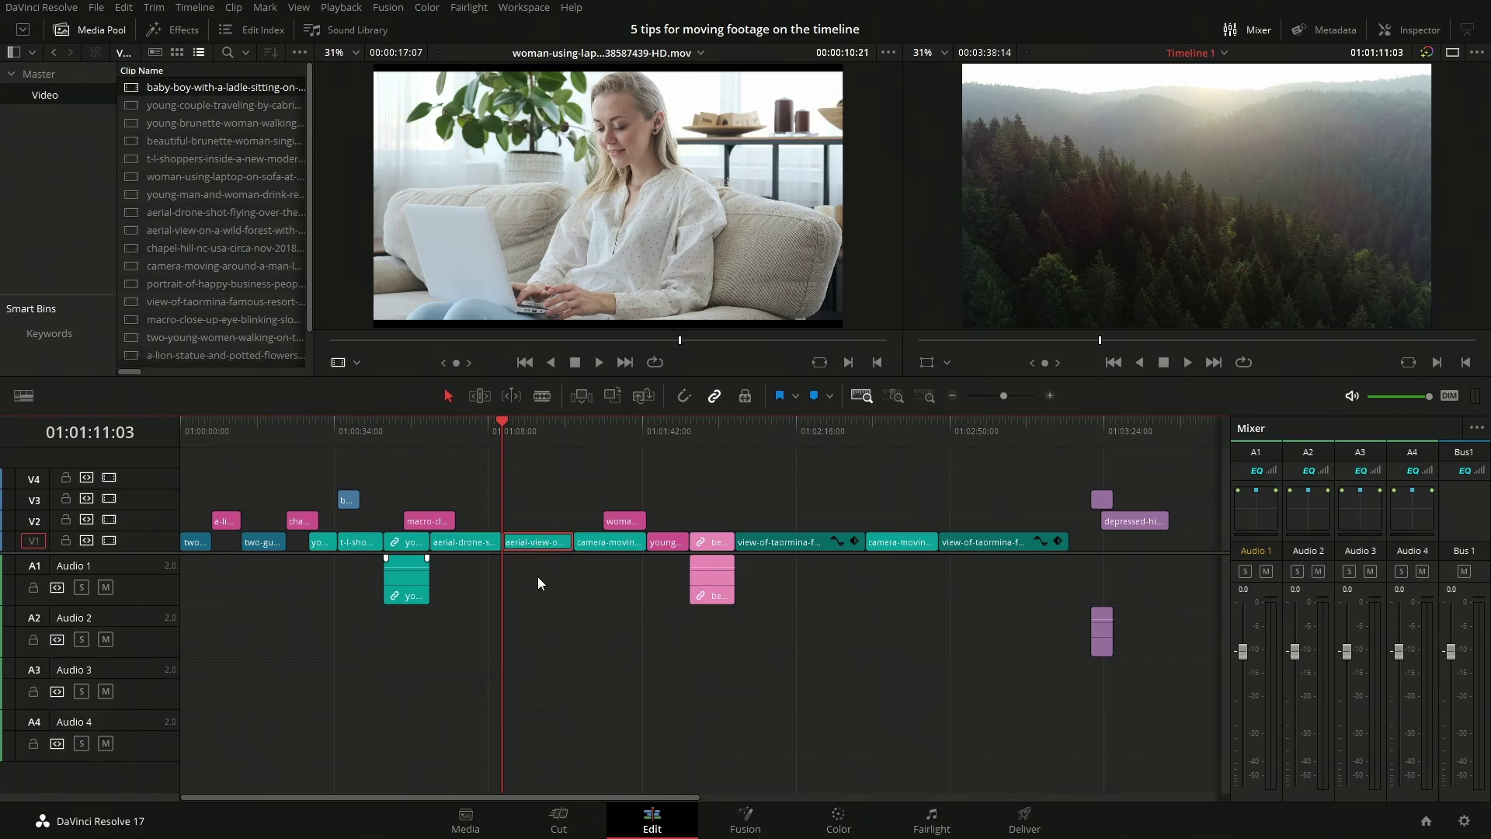
key(Delete)
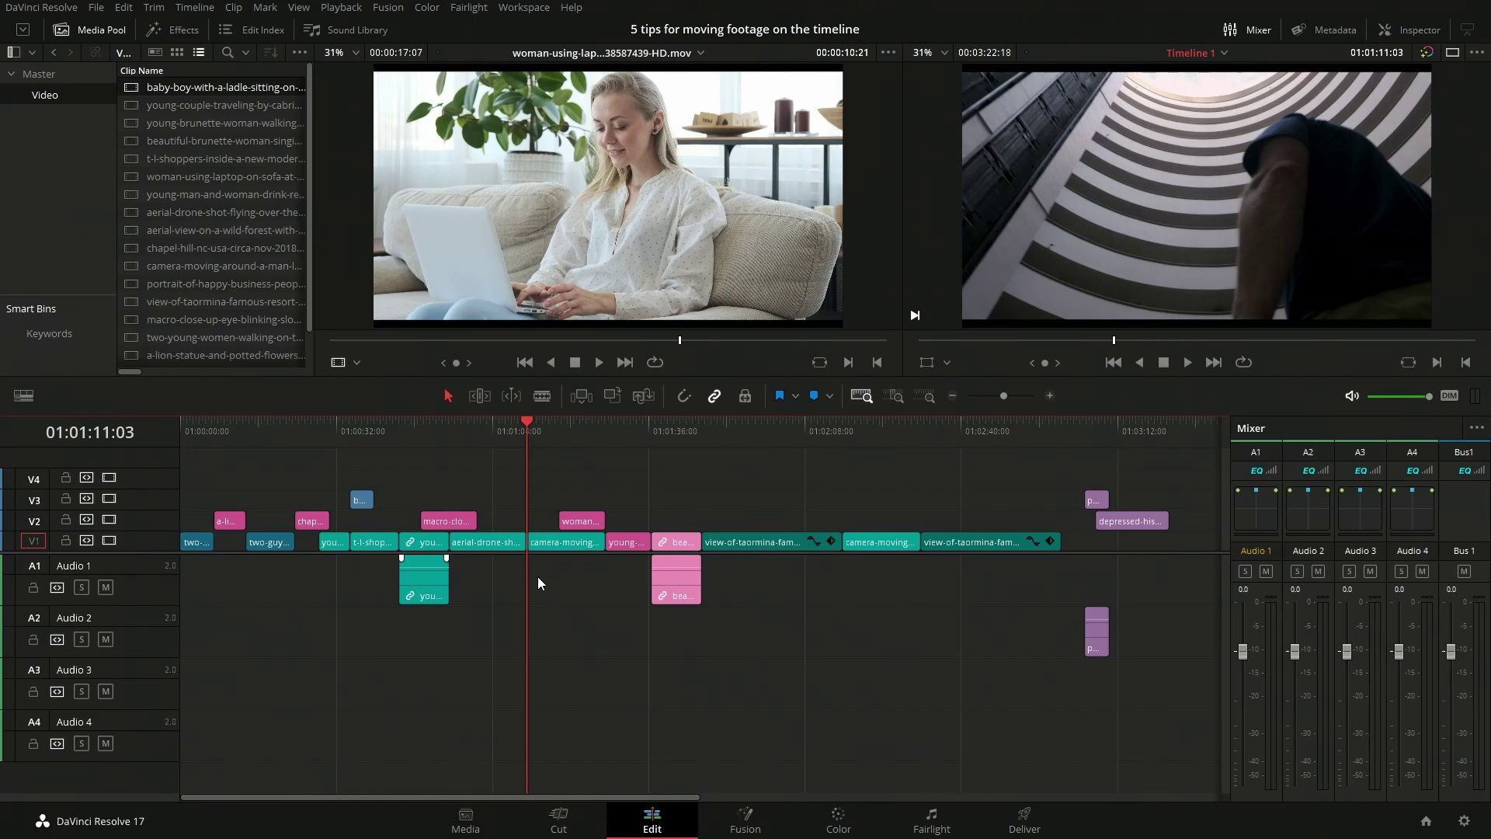
Undo, delete the aerial-view clip again, trim the leftover gap, then undo to restore the clip.
key(ctrl+z)
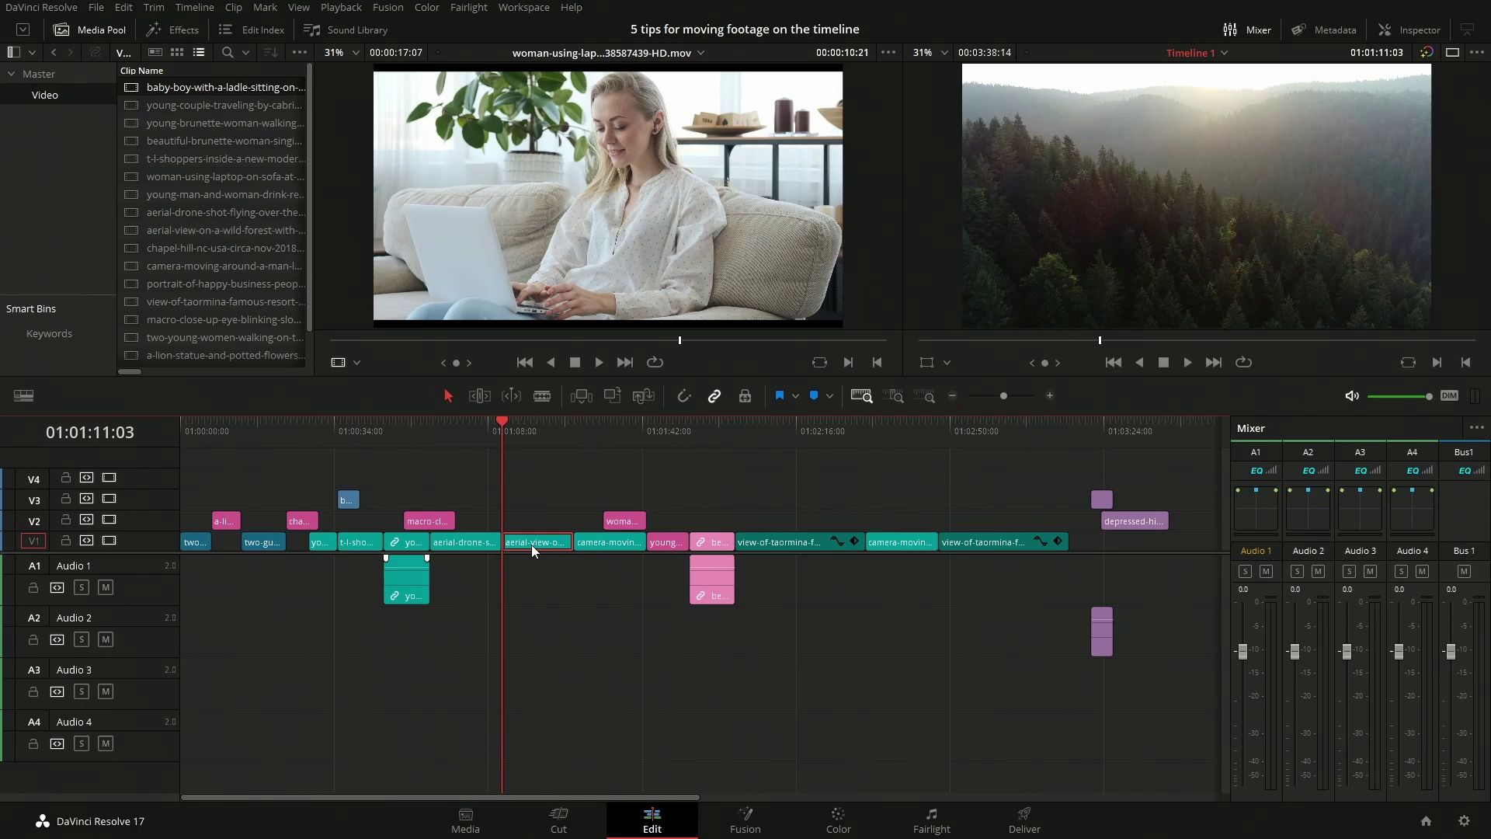
key(Delete)
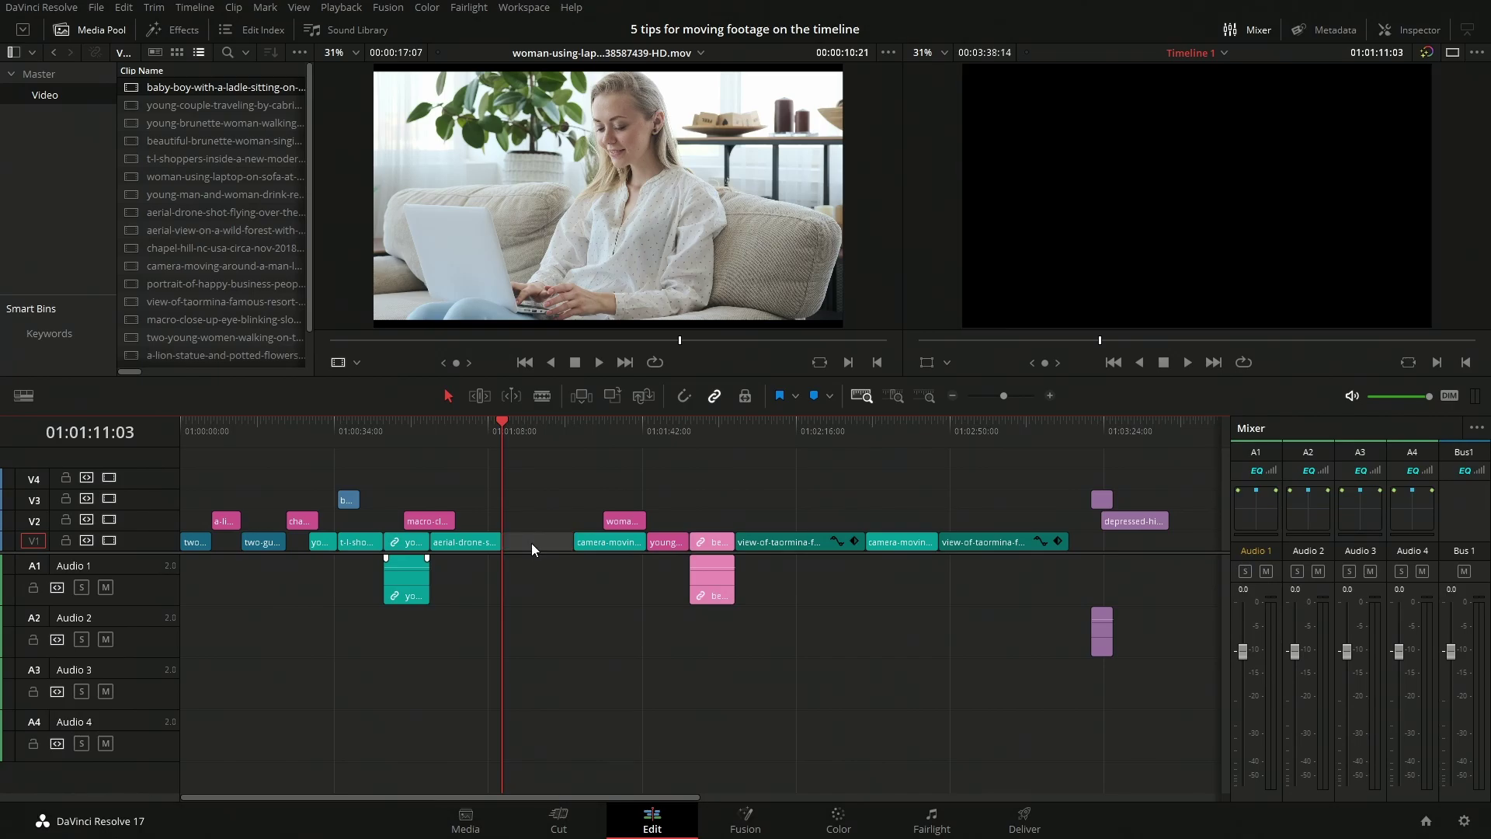
drag(531, 543, 536, 545)
key(ctrl+z)
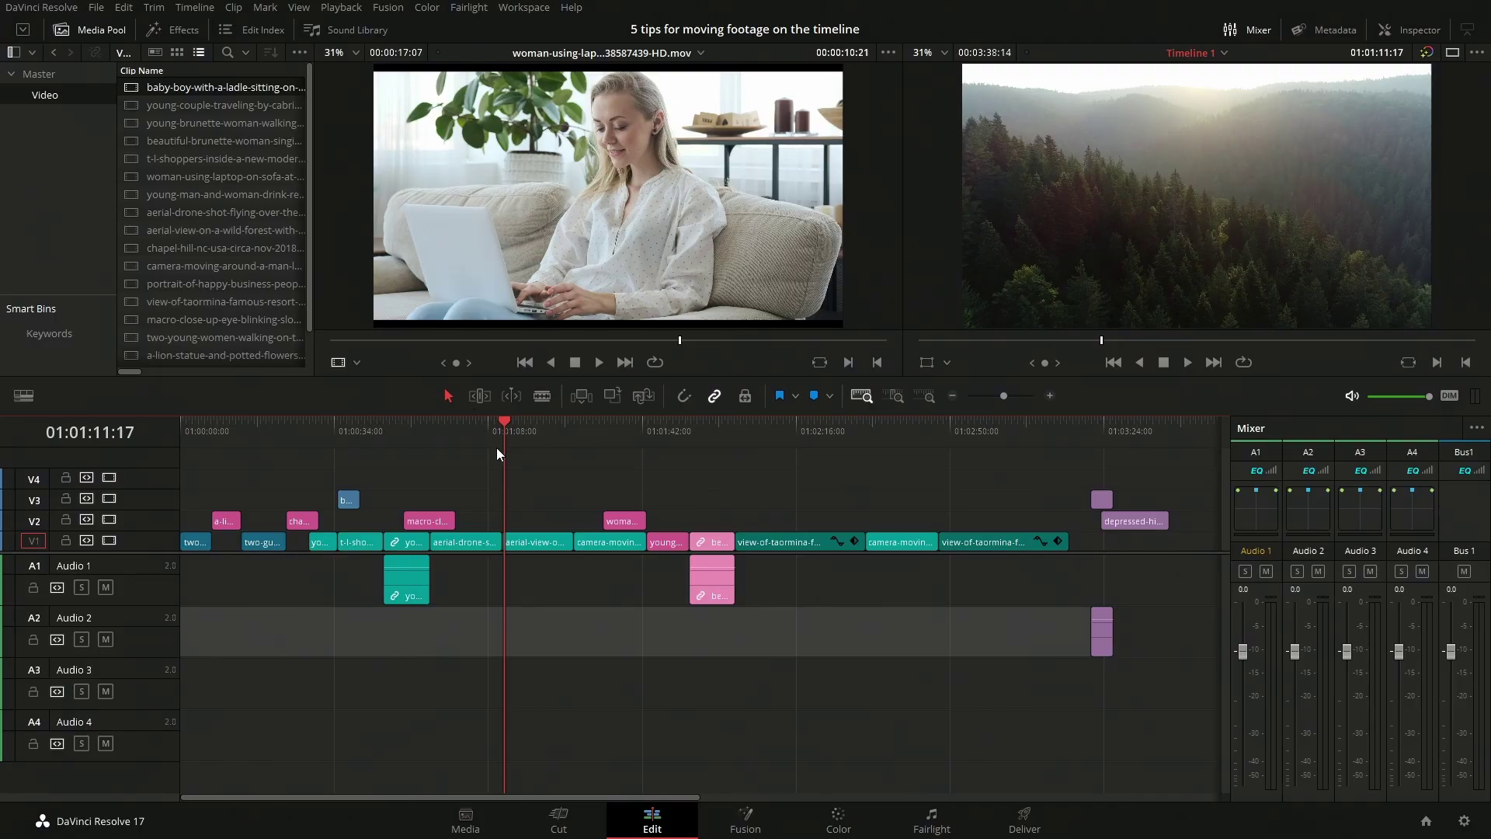
Select every V1 clip to the right of the playhead using Y.
key(y)
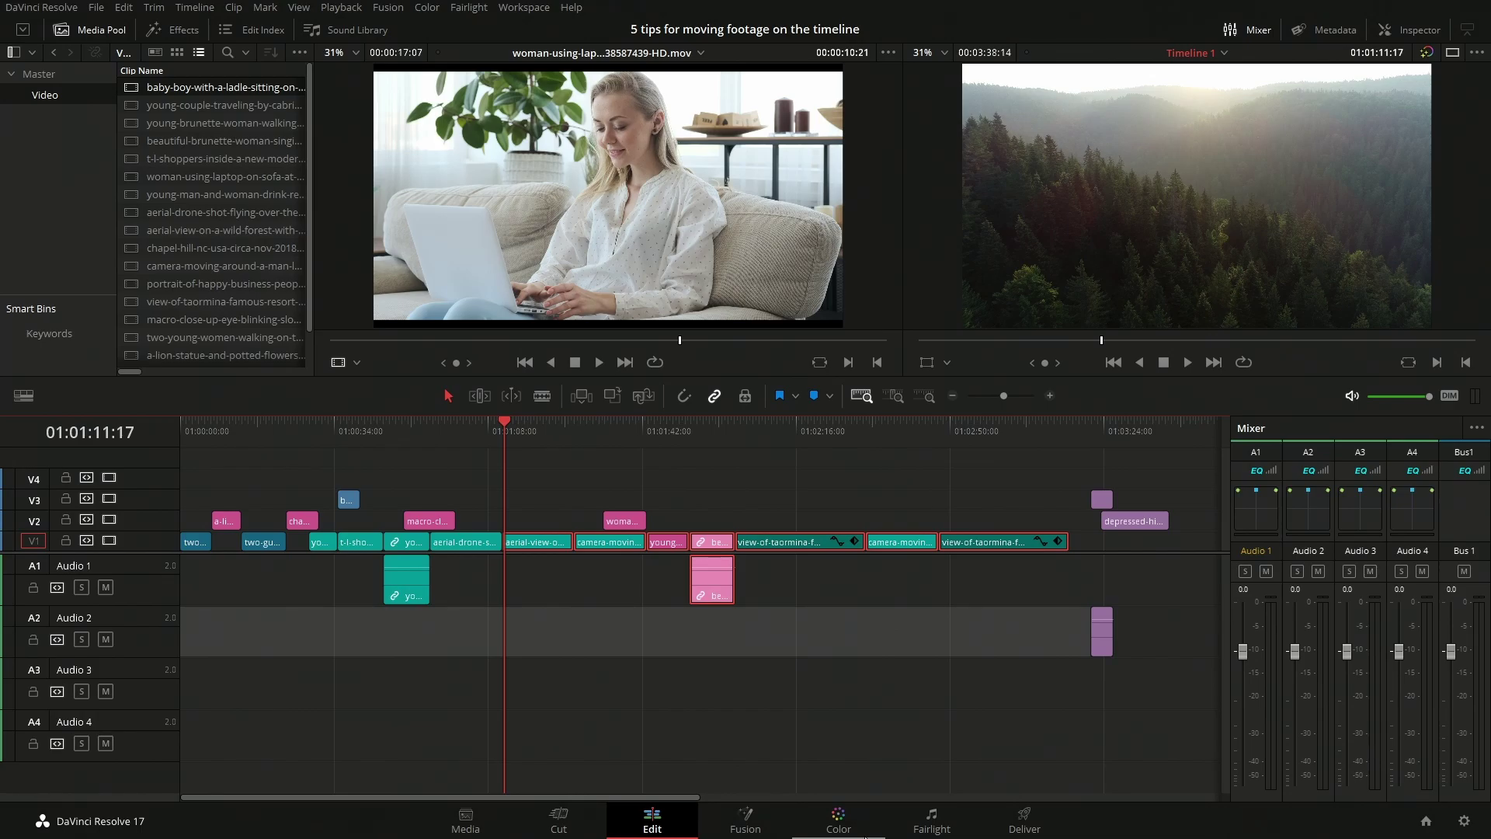
Select every clip after the playhead with Alt+Y and drag them right, leaving a gap before the aerial-view clip.
key(alt+y)
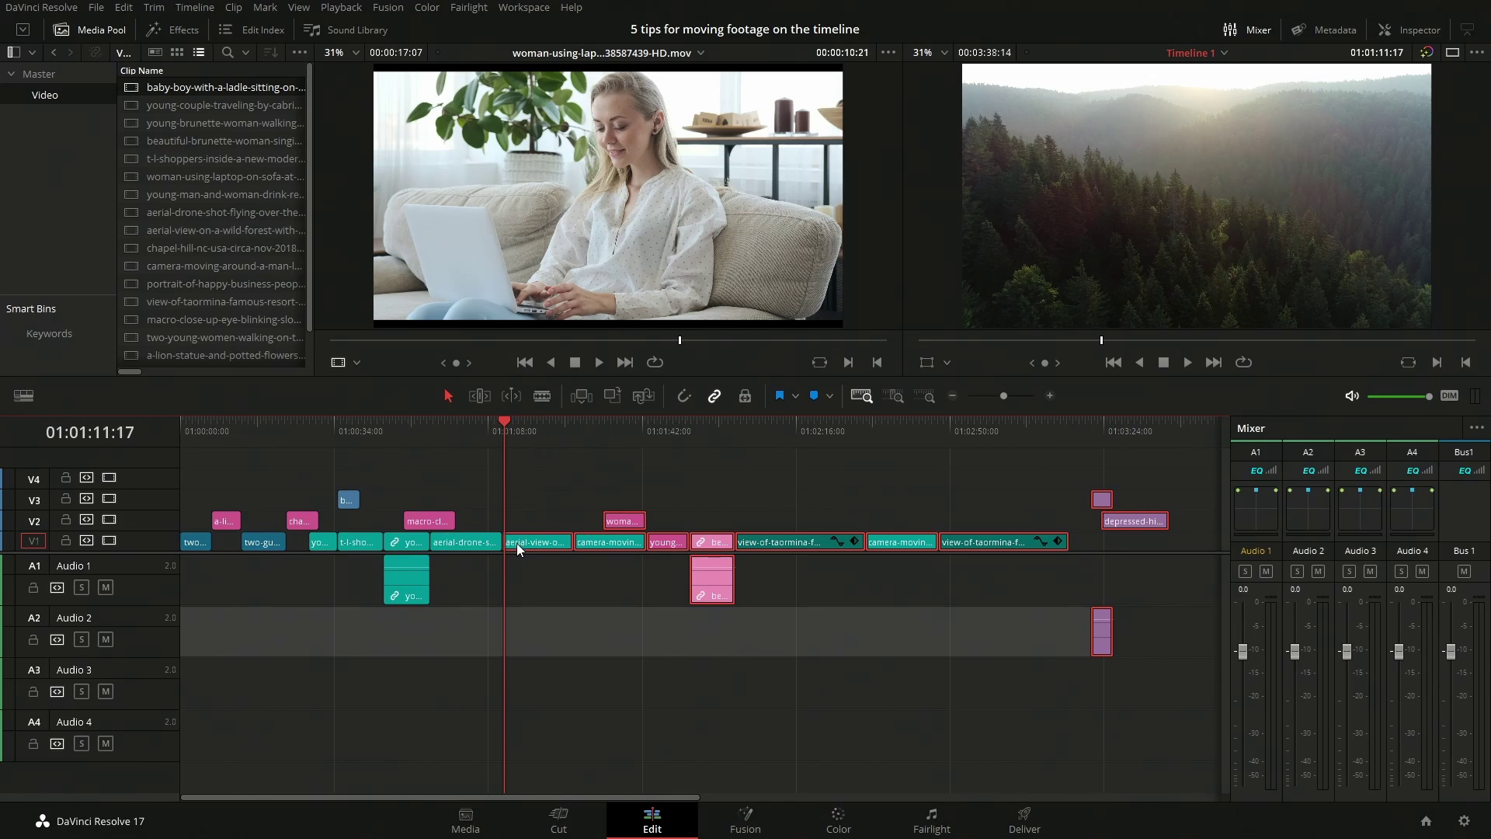
drag(517, 545, 572, 547)
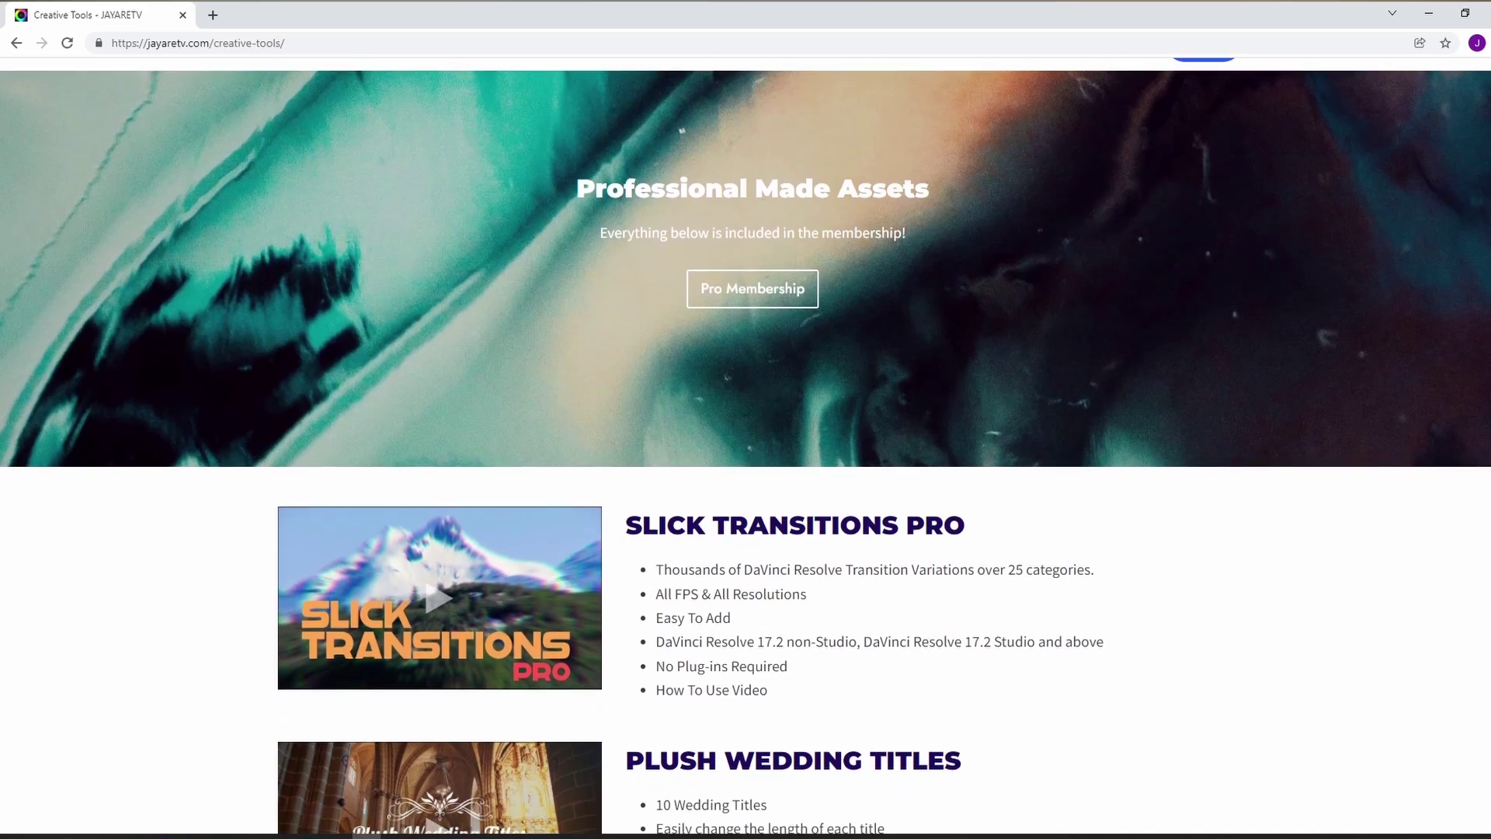
Scroll down to Slick Transitions Pro, Plush Wedding Titles and the 51-icon Social Media Title pack.
scroll(746, 443, down, 2)
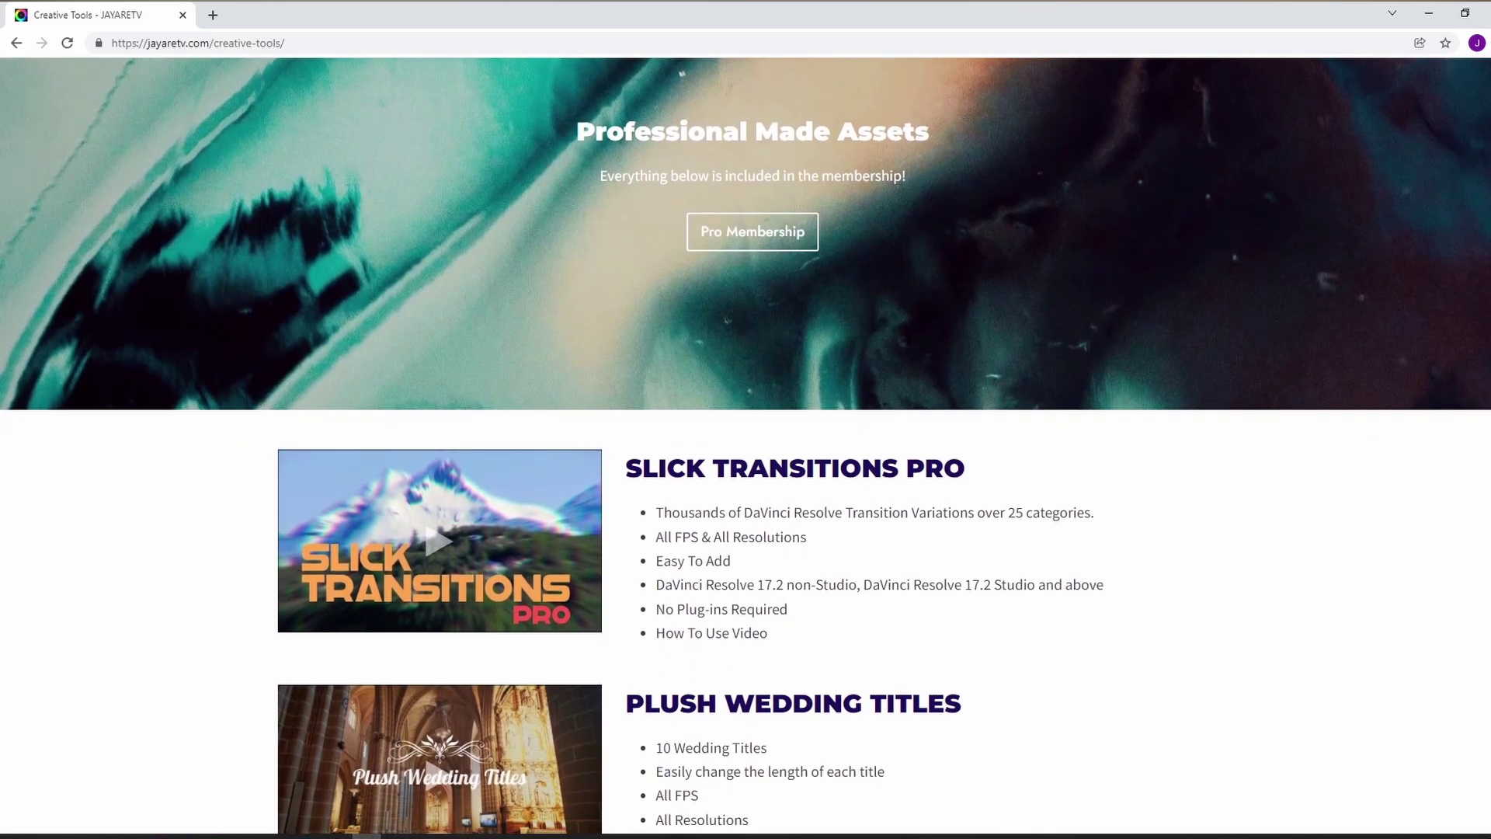
scroll(745, 443, down, 2)
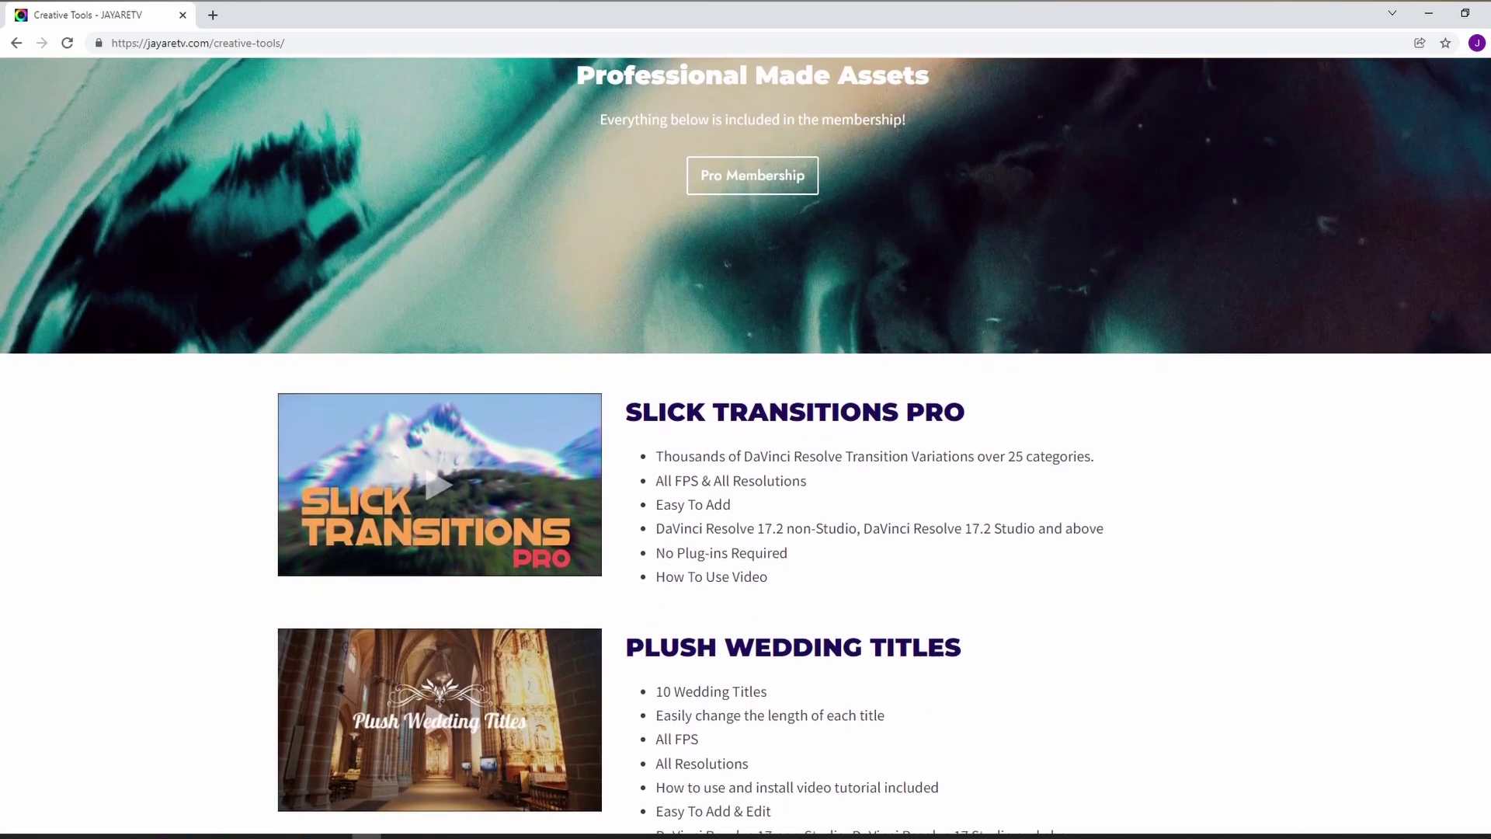
scroll(745, 443, down, 2)
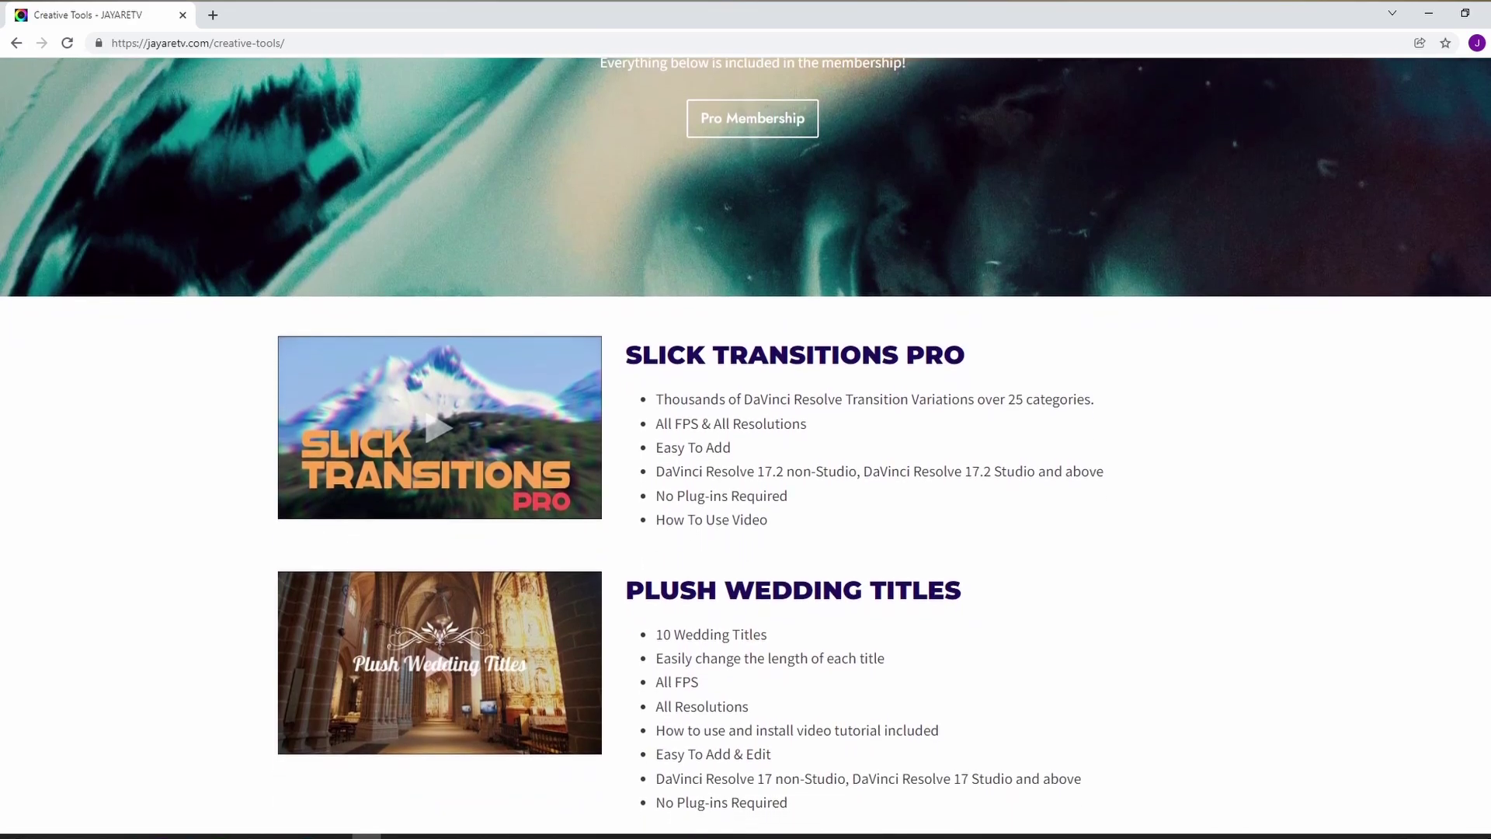
scroll(746, 443, down, 2)
scroll(746, 443, down, 2)
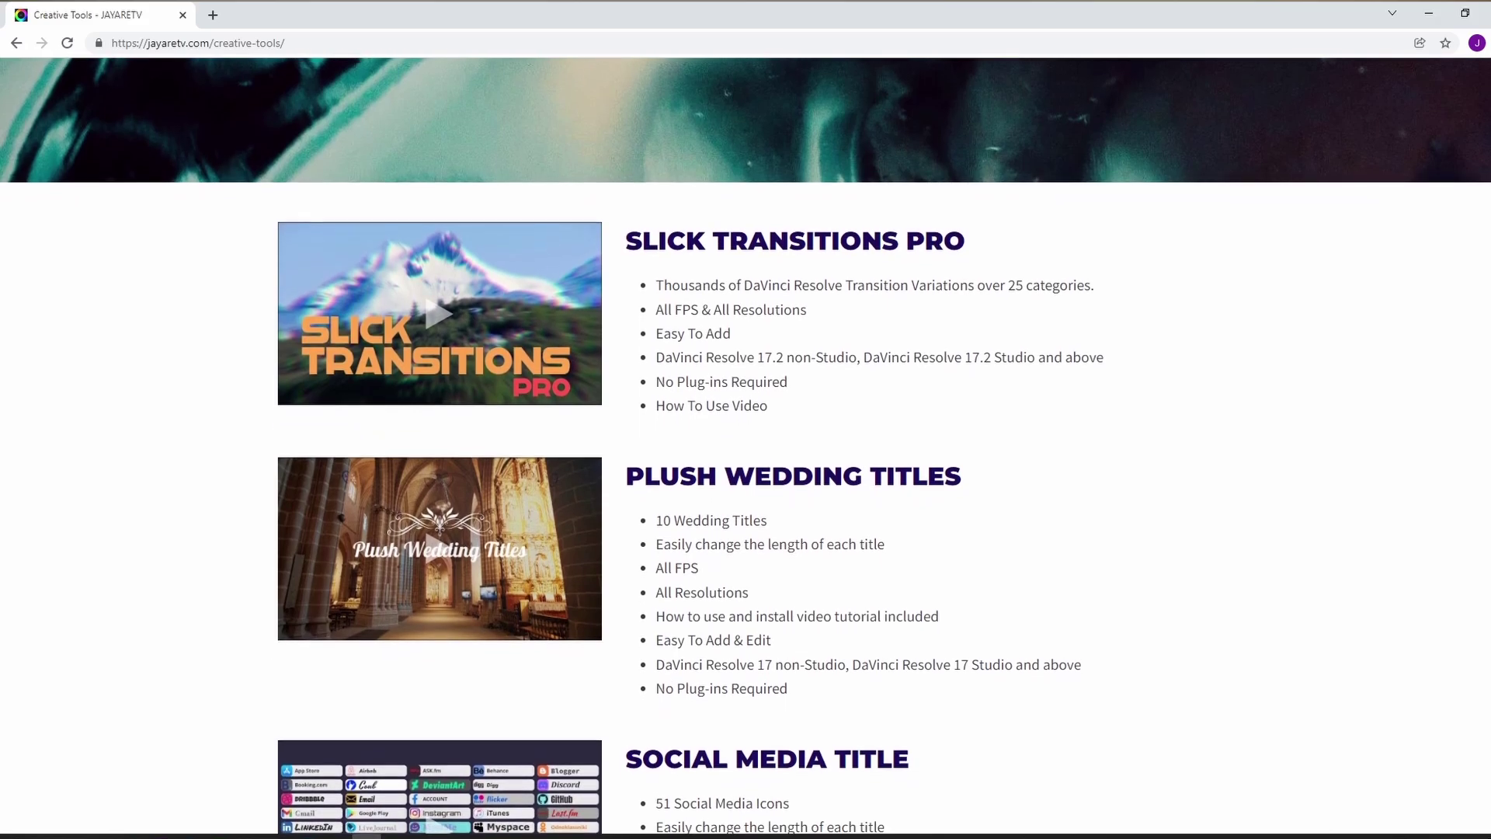
scroll(746, 443, down, 2)
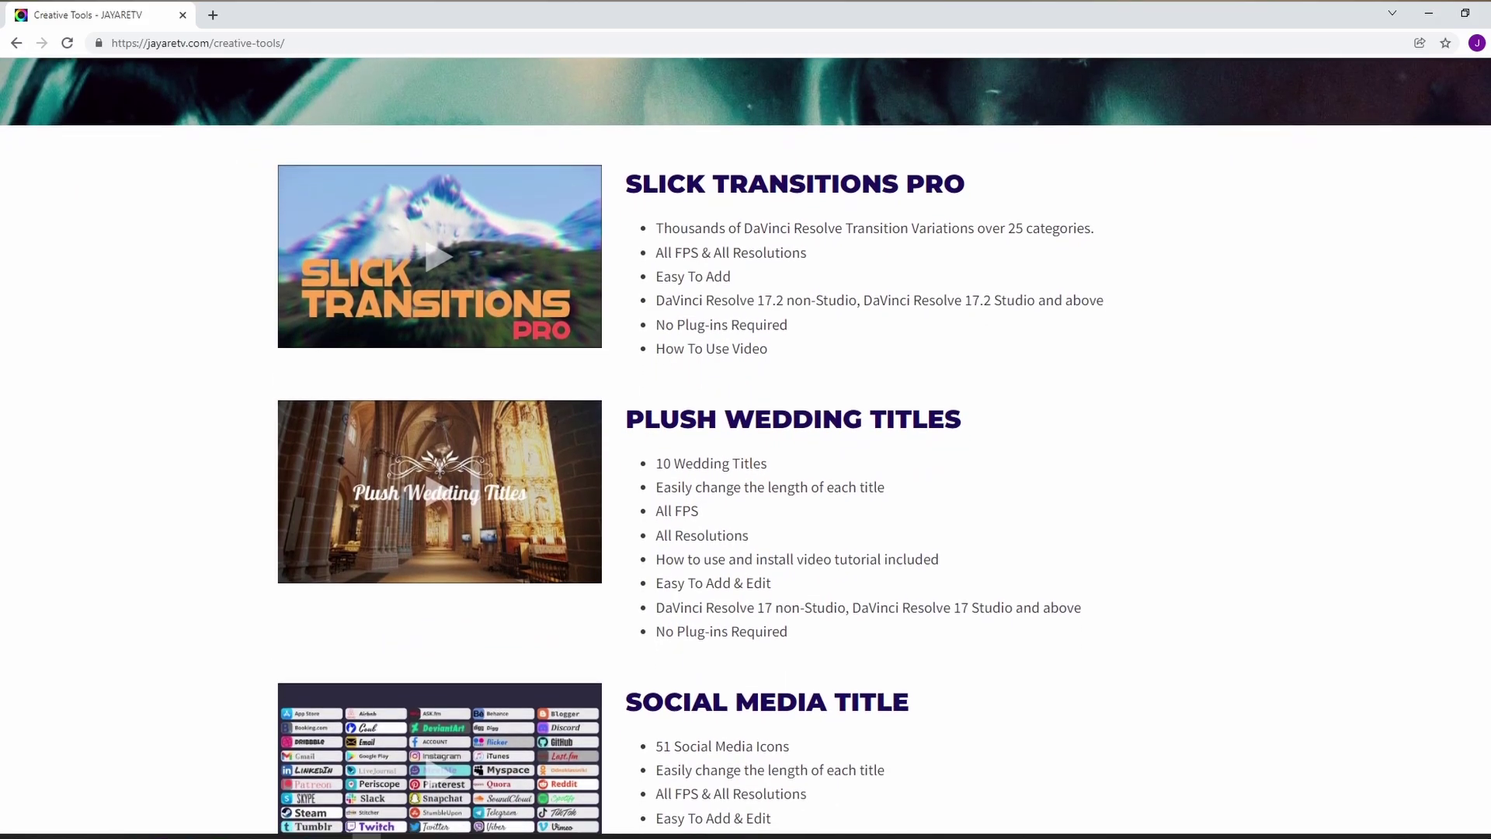